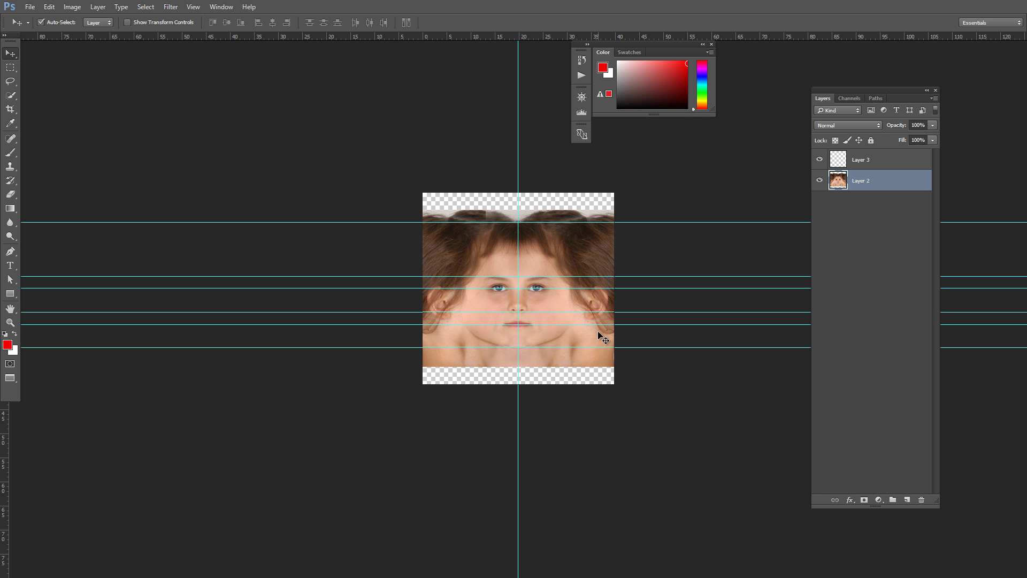
- Create a new empty layer and place it beneath the mirrored face photo layer
key(ctrl+plus)
key(ctrl+plus)
key(ctrl+plus)
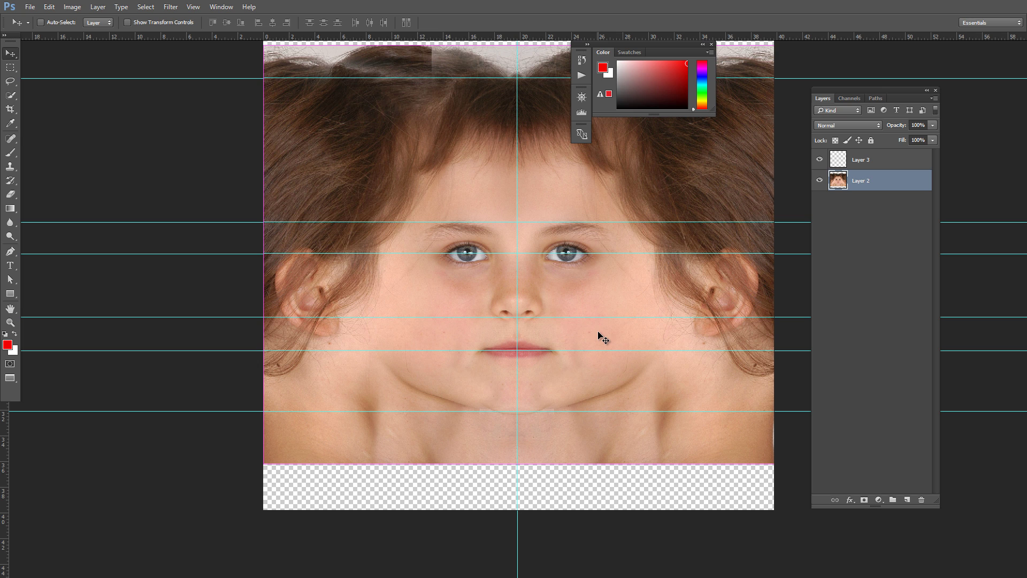
drag(573, 319, 521, 319)
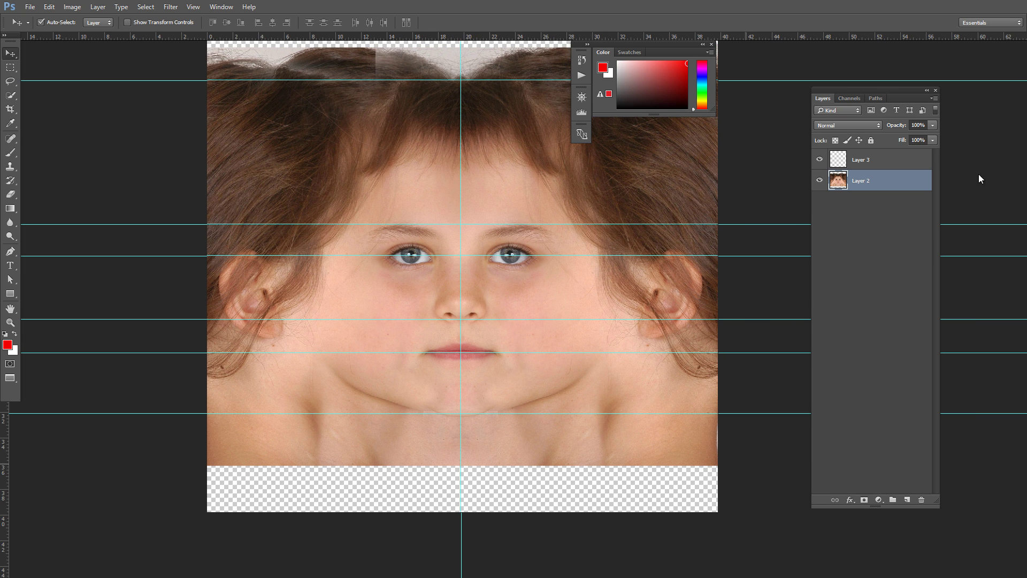
click(904, 502)
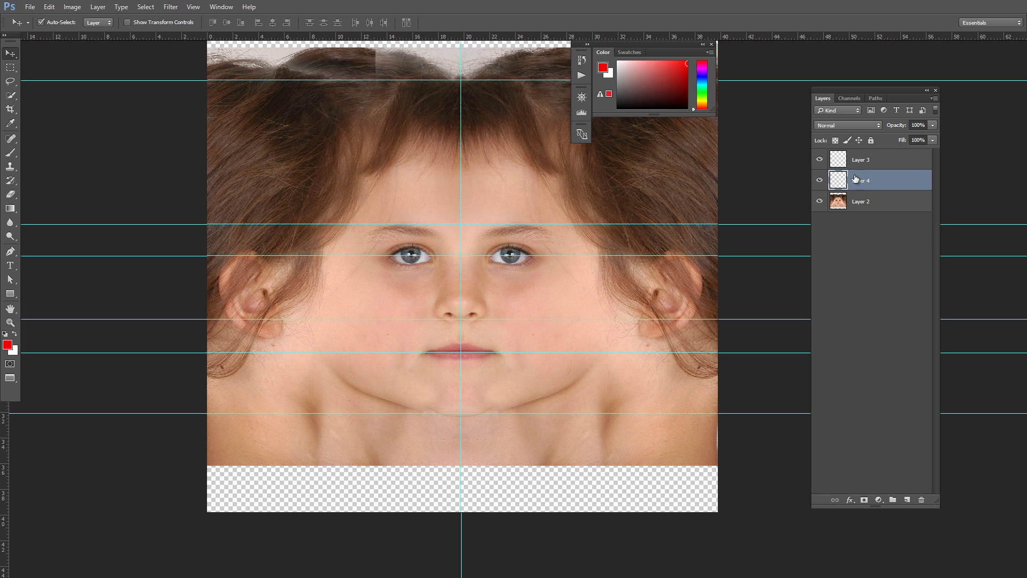
drag(859, 182, 861, 212)
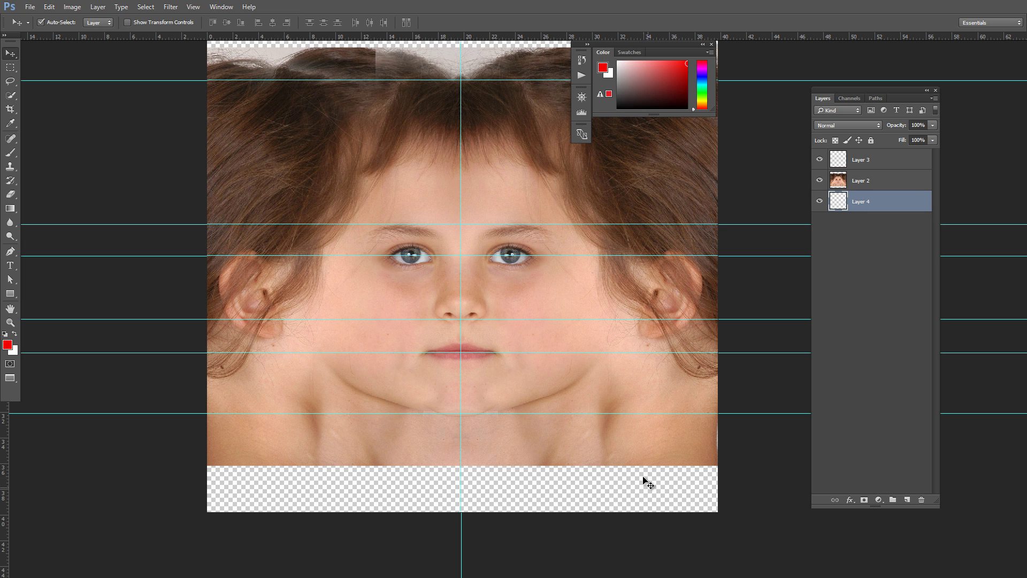
- Sample a skin tone from the neck and fill the transparent strip below the photo using a 400 px brush
key(b)
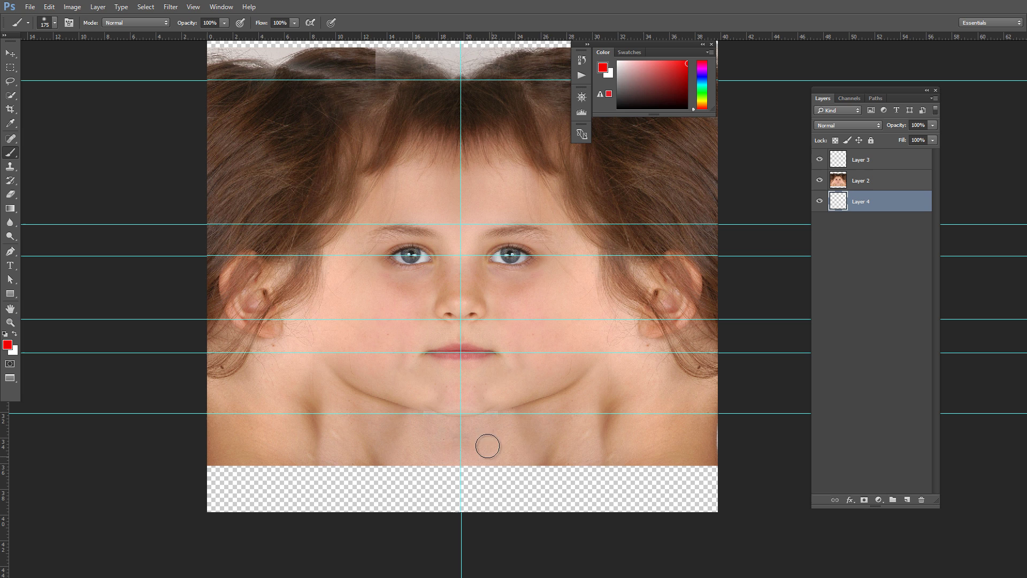
alt+click(593, 462)
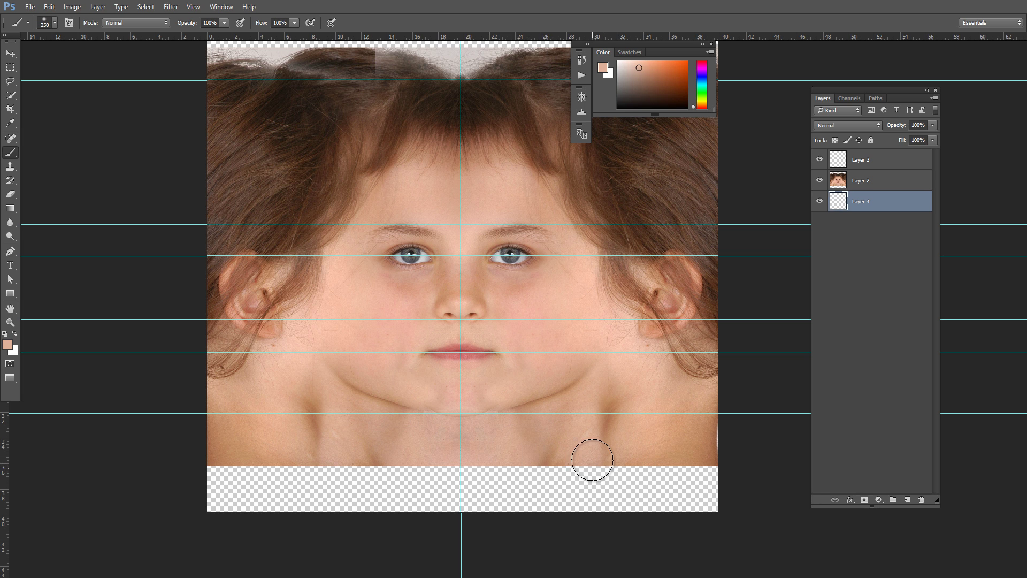
key(bracketright)
key(bracketright)
mouse_move(589, 475)
mouse_down()
mouse_move(578, 514)
mouse_move(652, 490)
mouse_move(482, 487)
mouse_up()
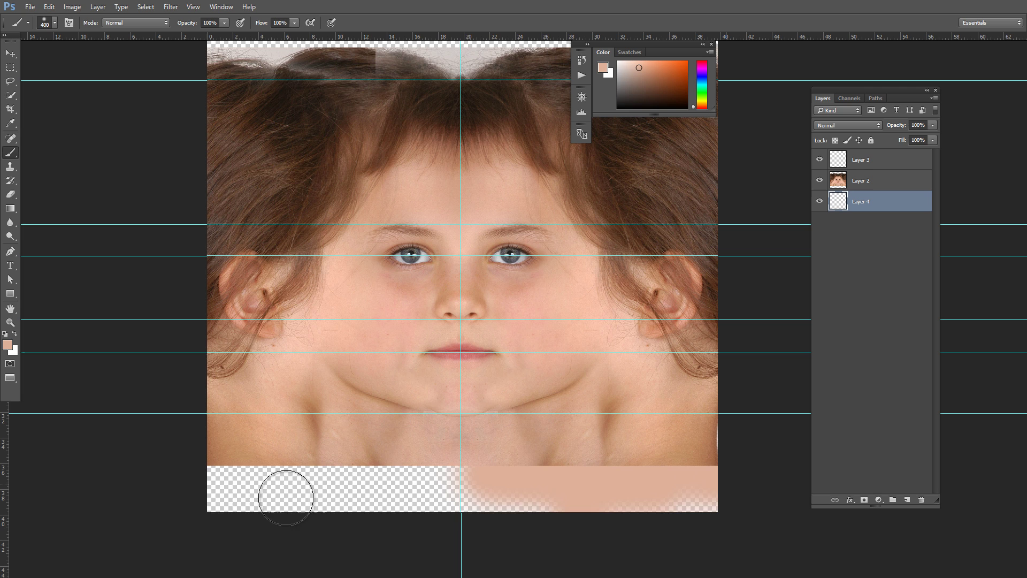
mouse_move(286, 498)
mouse_down()
mouse_move(367, 481)
mouse_move(298, 475)
mouse_move(642, 482)
mouse_up()
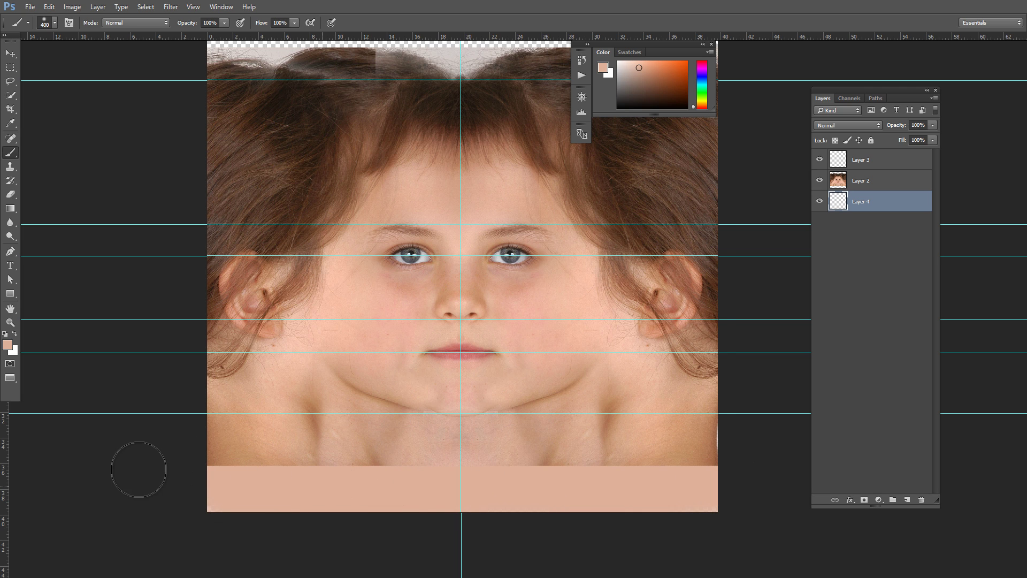
- Sample a warmer shoulder tone and paint it over the left part of the filled strip
alt+click(294, 438)
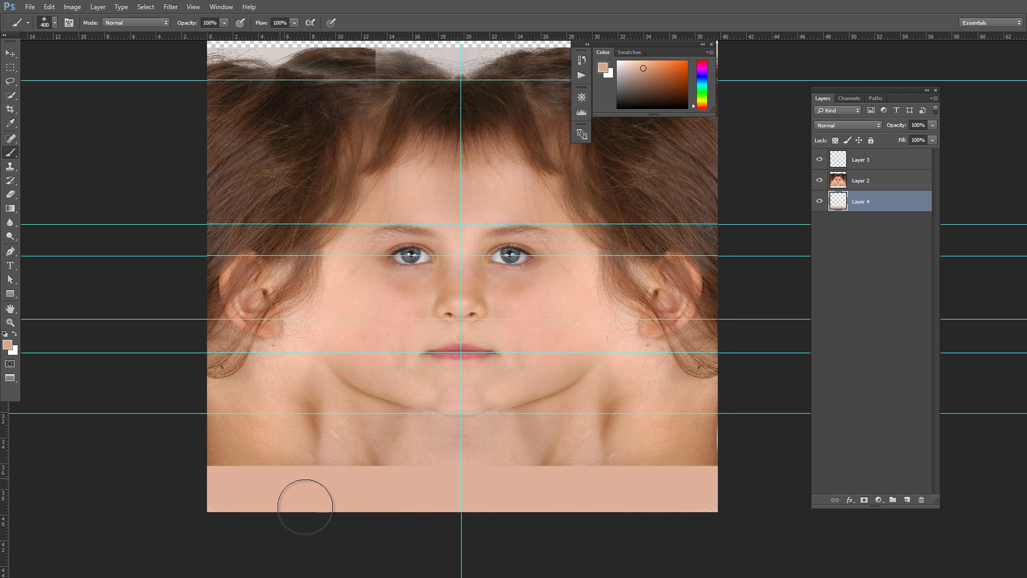
mouse_move(305, 505)
mouse_down()
mouse_move(267, 465)
mouse_move(296, 494)
mouse_move(258, 468)
mouse_move(305, 512)
mouse_move(282, 470)
mouse_up()
alt+click(275, 448)
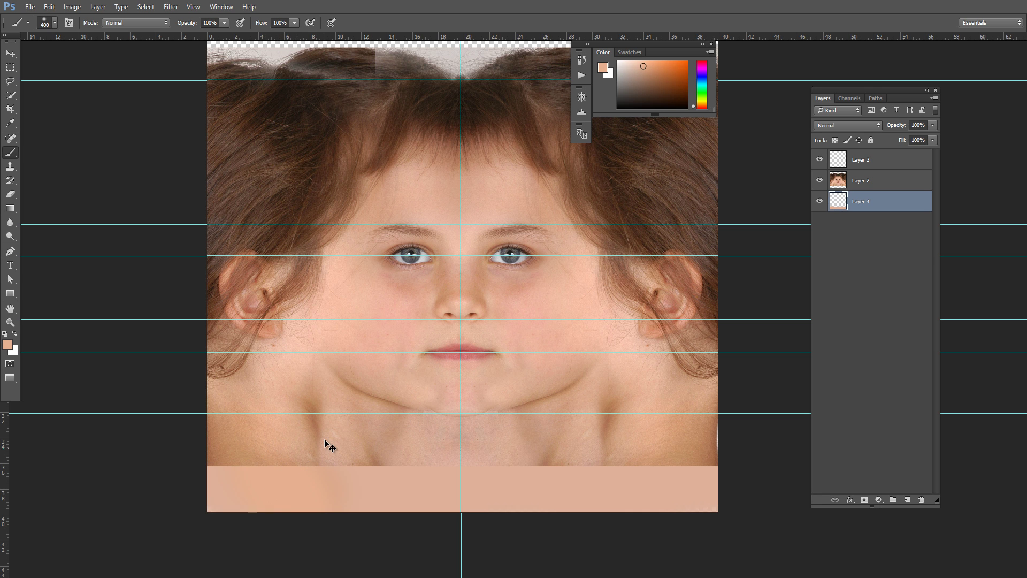
- Select Layer 3 and try covering the left neck shadow with a sampled skin tone using a 200 px brush
key(ctrl+plus)
drag(213, 479, 252, 396)
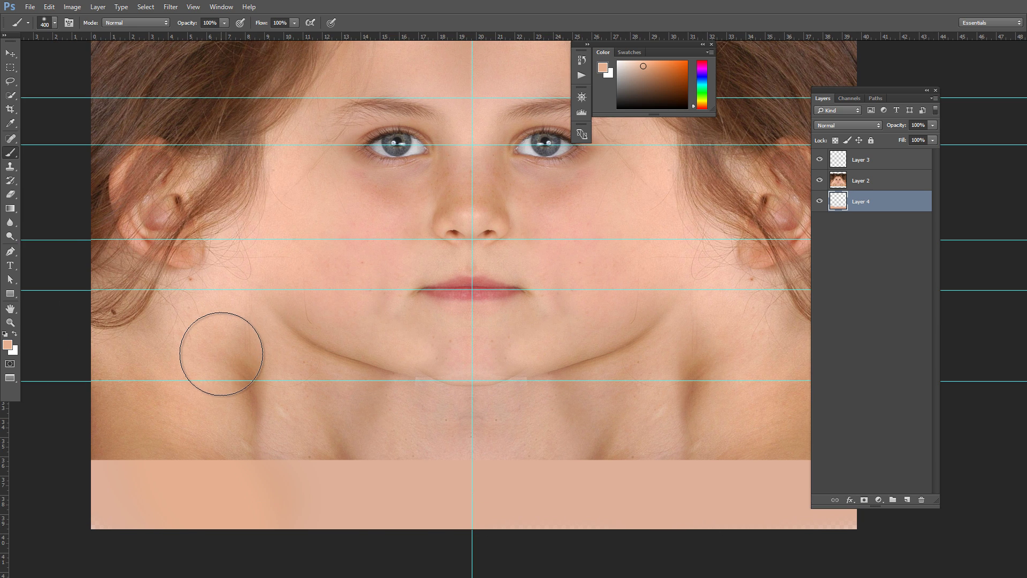
key(bracketleft)
key(bracketleft)
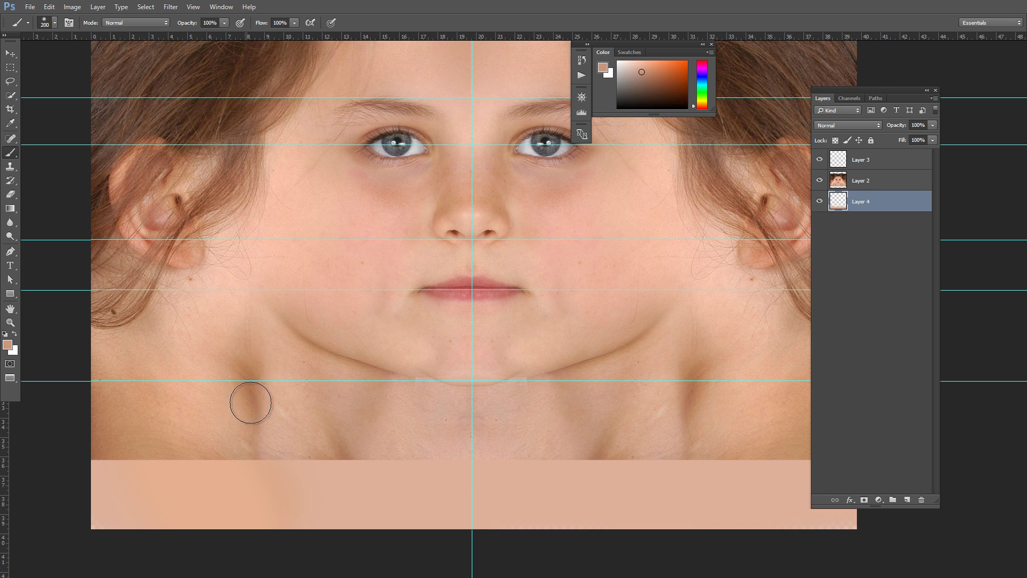
click(860, 161)
alt+click(284, 401)
mouse_move(245, 351)
mouse_down()
mouse_move(264, 407)
mouse_move(240, 360)
mouse_up()
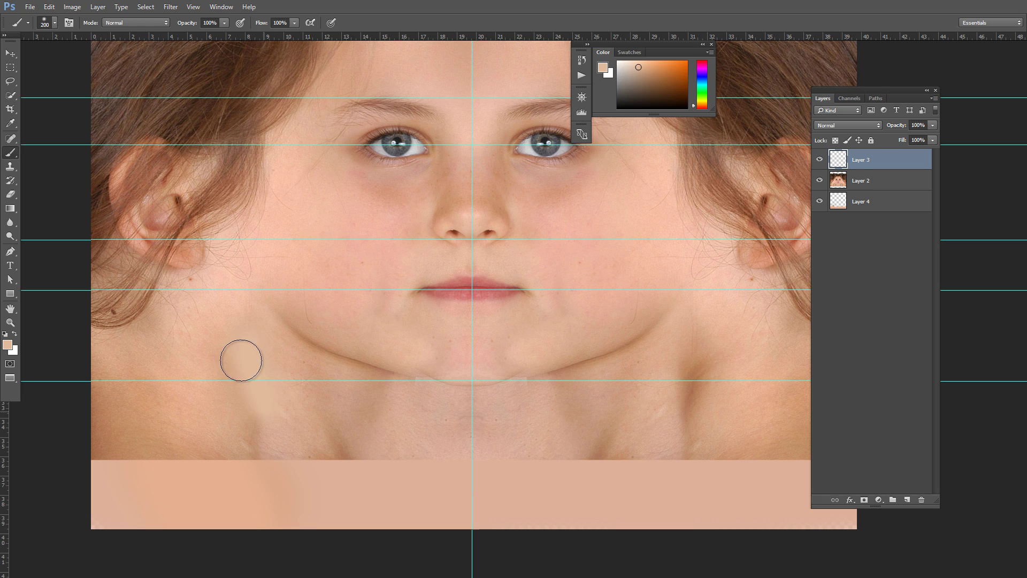
key(z)
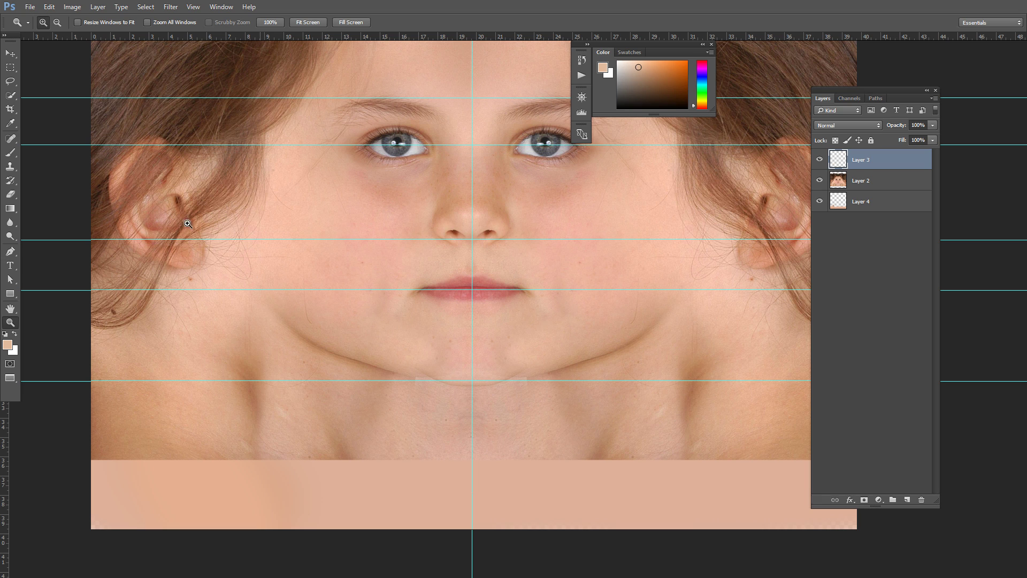
- Set the brush to 33% opacity and 18% flow, and paint out the left jawline and neck shadows
key(b)
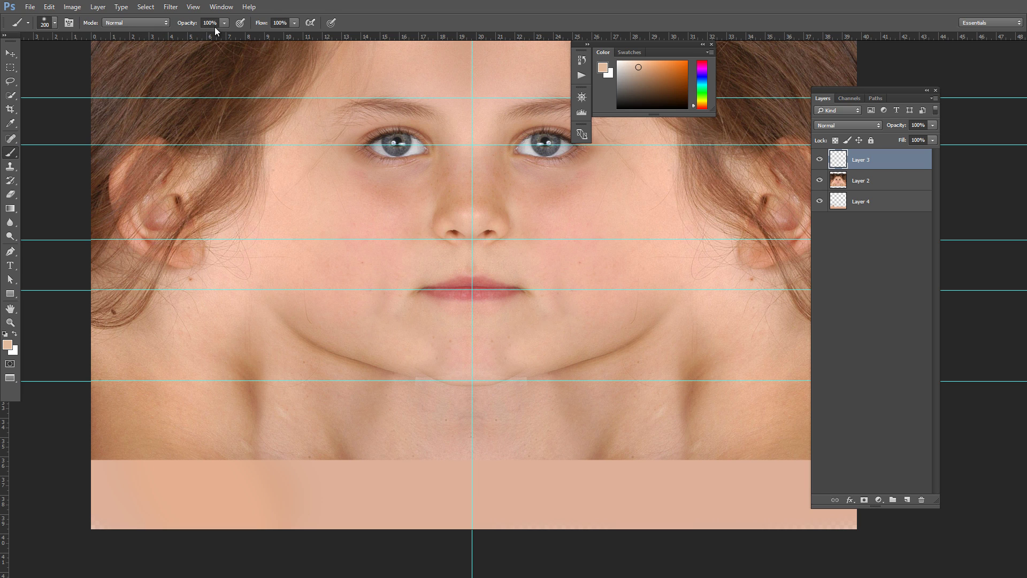
click(294, 25)
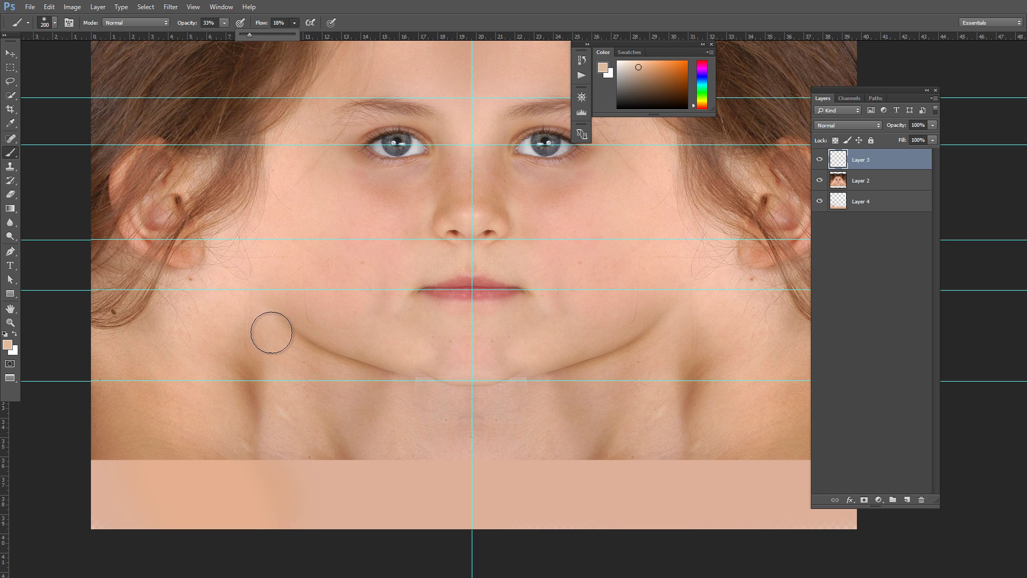
mouse_move(264, 397)
mouse_down()
mouse_move(240, 326)
mouse_move(252, 396)
mouse_up()
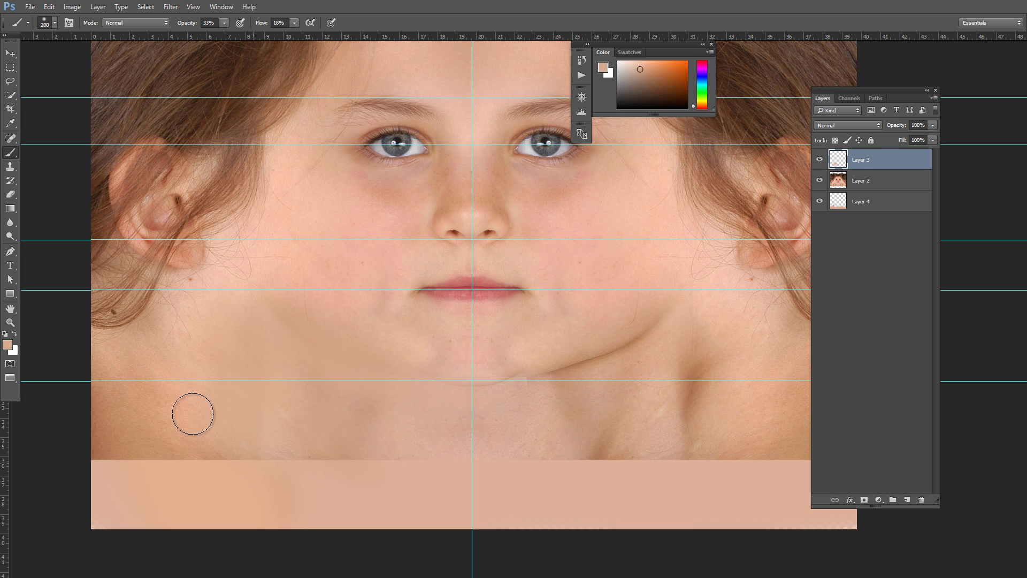
- Enlarge the brush to 300 px and blend sampled skin tones over the left shoulder
drag(117, 355, 160, 413)
key(bracketright)
key(bracketright)
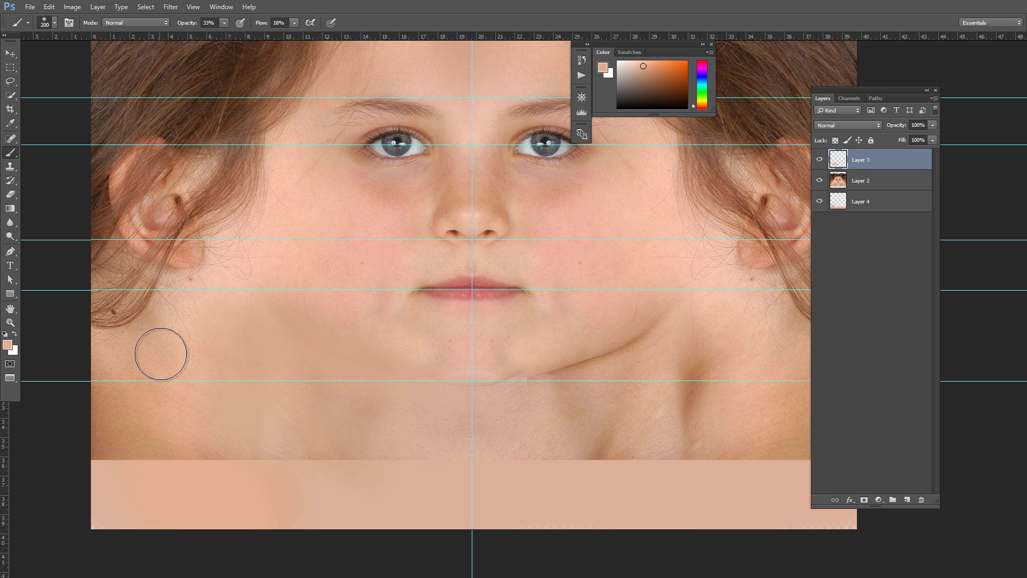
alt+click(193, 351)
mouse_move(106, 410)
mouse_down()
mouse_move(101, 454)
mouse_move(101, 415)
mouse_up()
- Paint out the right jawline and the neck shadows beneath it with sampled cheek tones
mouse_move(221, 479)
mouse_down()
mouse_move(243, 488)
mouse_move(211, 467)
mouse_move(231, 505)
mouse_move(203, 450)
mouse_move(212, 508)
mouse_move(212, 490)
mouse_move(192, 522)
mouse_move(138, 481)
mouse_move(98, 428)
mouse_move(122, 496)
mouse_move(206, 431)
mouse_move(311, 463)
mouse_move(402, 443)
mouse_move(564, 453)
mouse_move(598, 440)
mouse_move(637, 400)
mouse_move(687, 417)
mouse_move(727, 379)
mouse_move(700, 365)
mouse_move(702, 350)
mouse_move(680, 426)
mouse_move(685, 450)
mouse_move(705, 350)
mouse_move(674, 359)
mouse_move(607, 411)
mouse_move(627, 432)
mouse_move(593, 454)
mouse_move(639, 454)
mouse_move(617, 464)
mouse_move(621, 417)
mouse_up()
alt+click(693, 319)
mouse_move(678, 312)
mouse_down()
mouse_move(562, 362)
mouse_move(592, 365)
mouse_move(574, 344)
mouse_move(544, 362)
mouse_move(662, 362)
mouse_move(565, 377)
mouse_move(611, 382)
mouse_move(394, 374)
mouse_move(531, 380)
mouse_move(488, 386)
mouse_move(491, 395)
mouse_move(588, 399)
mouse_move(420, 384)
mouse_move(554, 409)
mouse_move(436, 406)
mouse_move(613, 419)
mouse_move(568, 402)
mouse_move(575, 381)
mouse_move(562, 385)
mouse_move(633, 358)
mouse_move(697, 364)
mouse_move(611, 361)
mouse_move(646, 369)
mouse_move(623, 359)
mouse_move(669, 352)
mouse_move(611, 356)
mouse_move(645, 345)
mouse_move(575, 361)
mouse_move(715, 300)
mouse_move(615, 350)
mouse_move(641, 353)
mouse_move(529, 377)
mouse_move(664, 321)
mouse_move(620, 378)
mouse_up()
alt+click(304, 315)
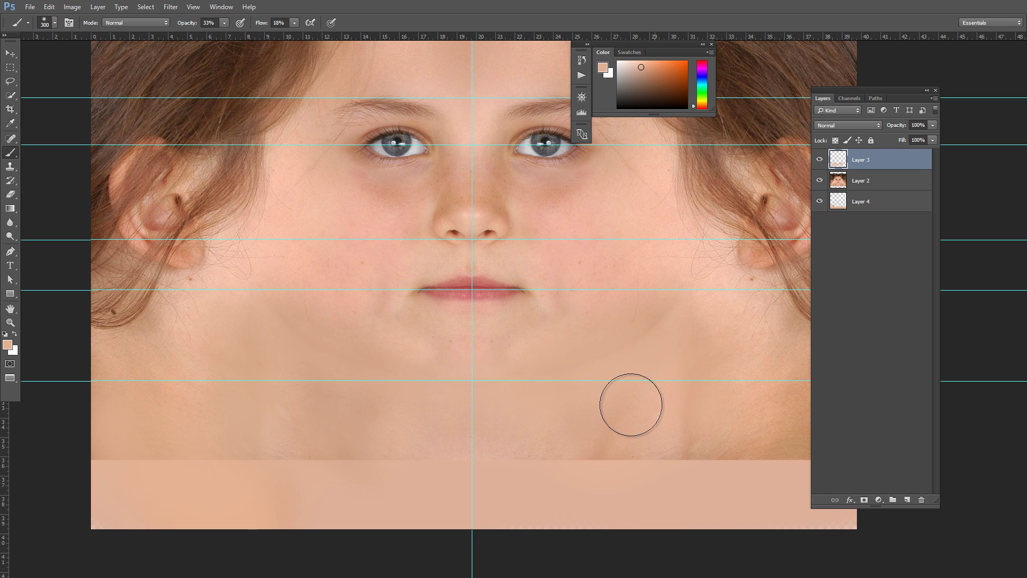
drag(610, 427, 385, 381)
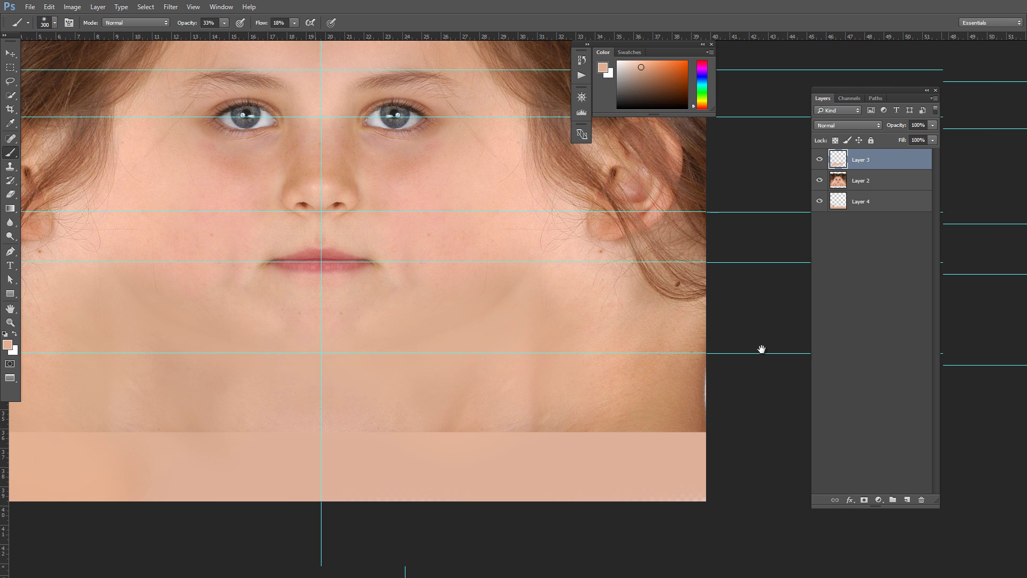
- Blend the right shoulder and the lower right neck edge with skin tones sampled nearby
alt+click(594, 319)
mouse_move(715, 343)
mouse_down()
mouse_move(664, 323)
mouse_move(670, 376)
mouse_move(683, 343)
mouse_move(690, 359)
mouse_move(697, 420)
mouse_move(656, 408)
mouse_move(654, 431)
mouse_move(603, 438)
mouse_move(590, 463)
mouse_move(593, 416)
mouse_move(621, 412)
mouse_up()
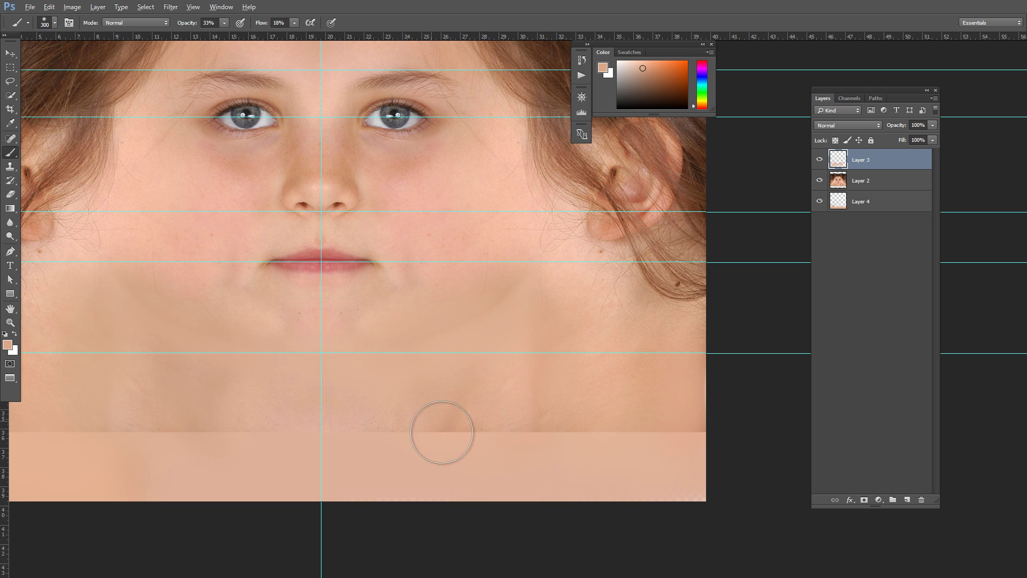
mouse_move(441, 432)
mouse_down()
mouse_move(641, 453)
mouse_move(421, 433)
mouse_move(607, 457)
mouse_move(530, 400)
mouse_move(615, 353)
mouse_up()
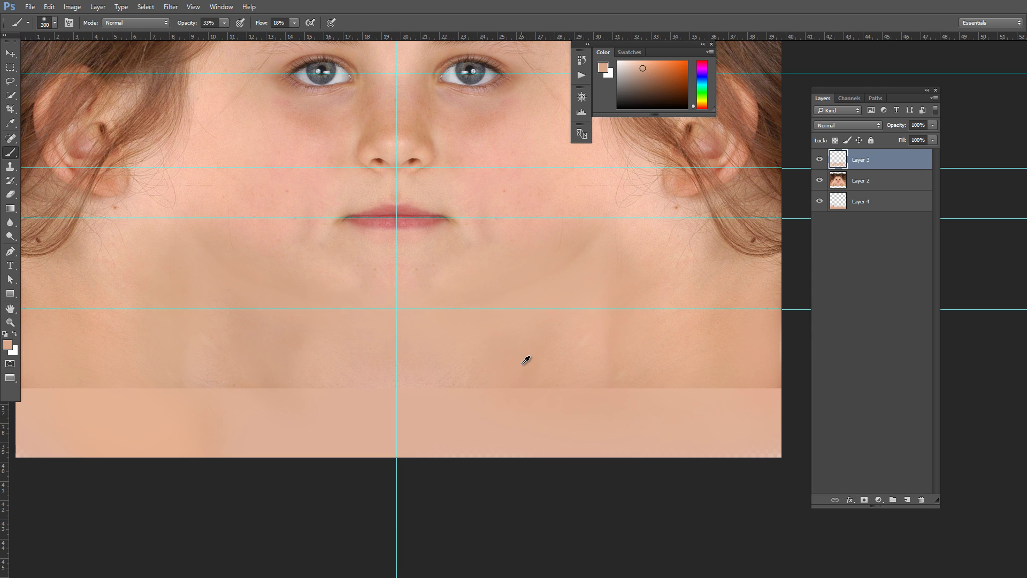
alt+click(526, 360)
mouse_move(543, 404)
mouse_down()
mouse_move(588, 392)
mouse_move(490, 402)
mouse_move(529, 407)
mouse_move(473, 415)
mouse_up()
- Set the brush flow to 67% and paint over the seam above the filled strip on the right and centre
click(295, 22)
click(322, 33)
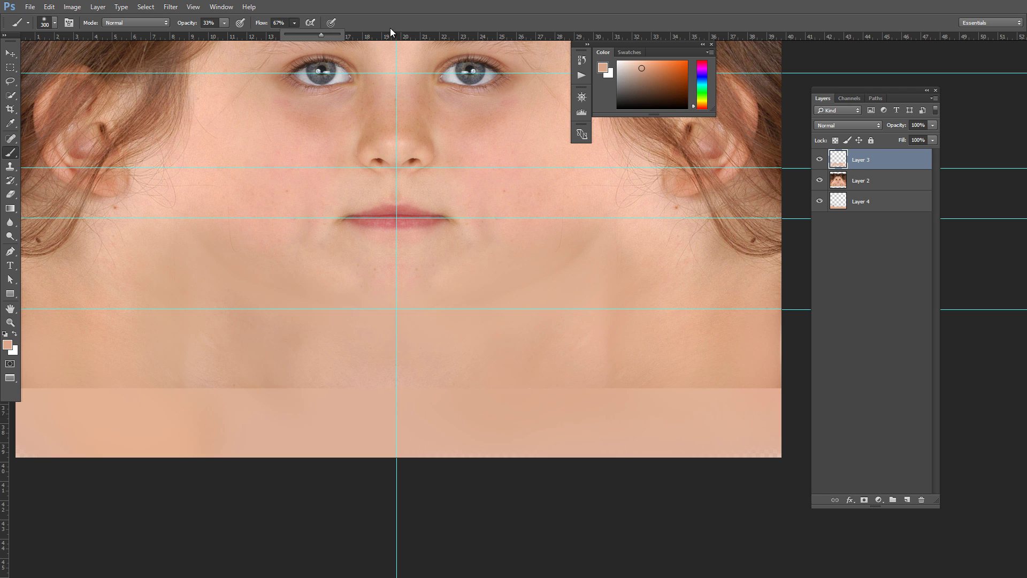
click(391, 28)
mouse_move(628, 401)
mouse_down()
mouse_move(650, 395)
mouse_move(586, 412)
mouse_move(589, 428)
mouse_move(638, 414)
mouse_move(668, 387)
mouse_move(678, 410)
mouse_move(690, 383)
mouse_move(660, 425)
mouse_move(676, 399)
mouse_move(717, 422)
mouse_up()
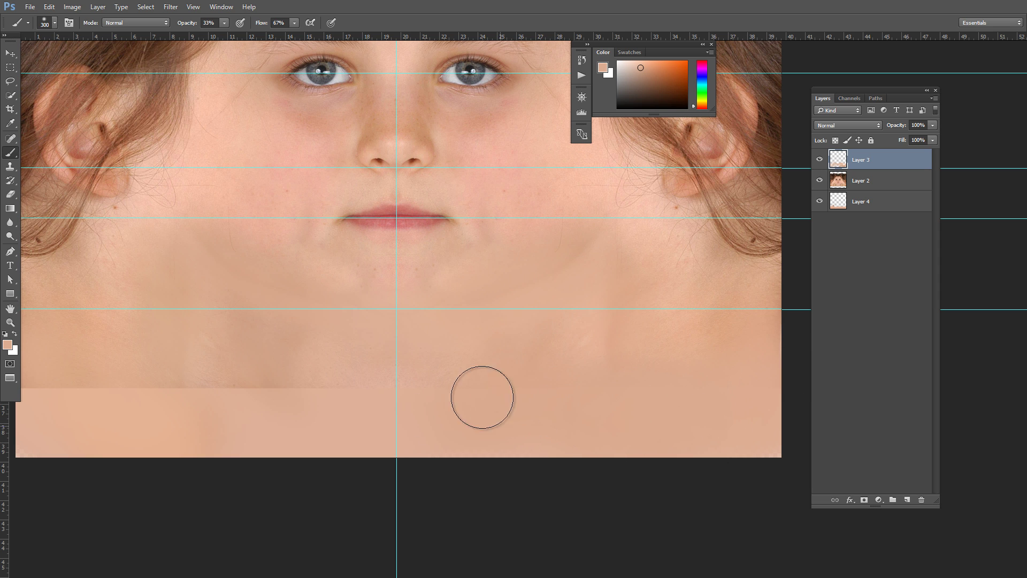
drag(358, 432, 491, 410)
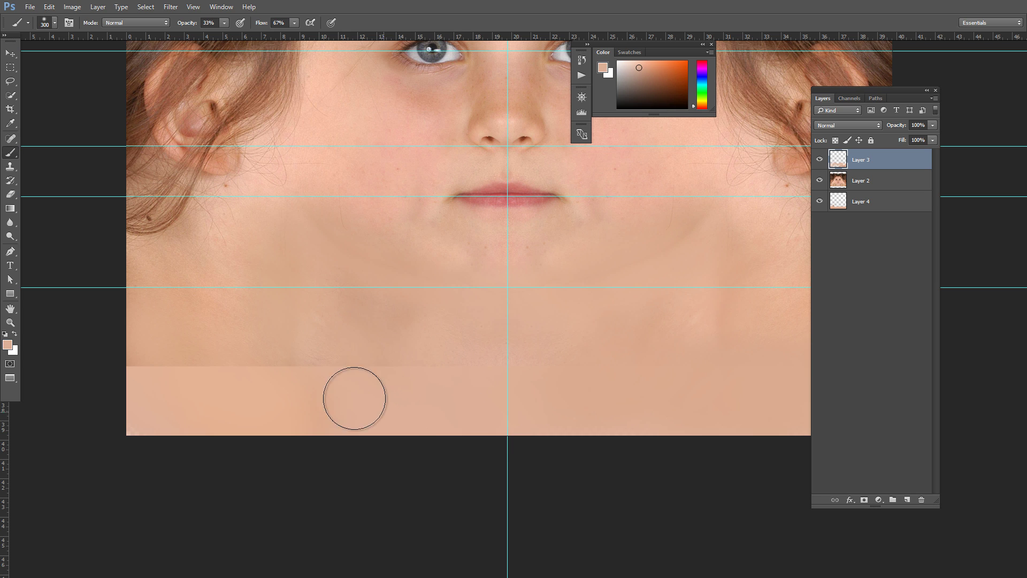
mouse_move(390, 426)
mouse_down()
mouse_move(400, 407)
mouse_move(416, 427)
mouse_move(431, 416)
mouse_move(414, 367)
mouse_move(502, 417)
mouse_up()
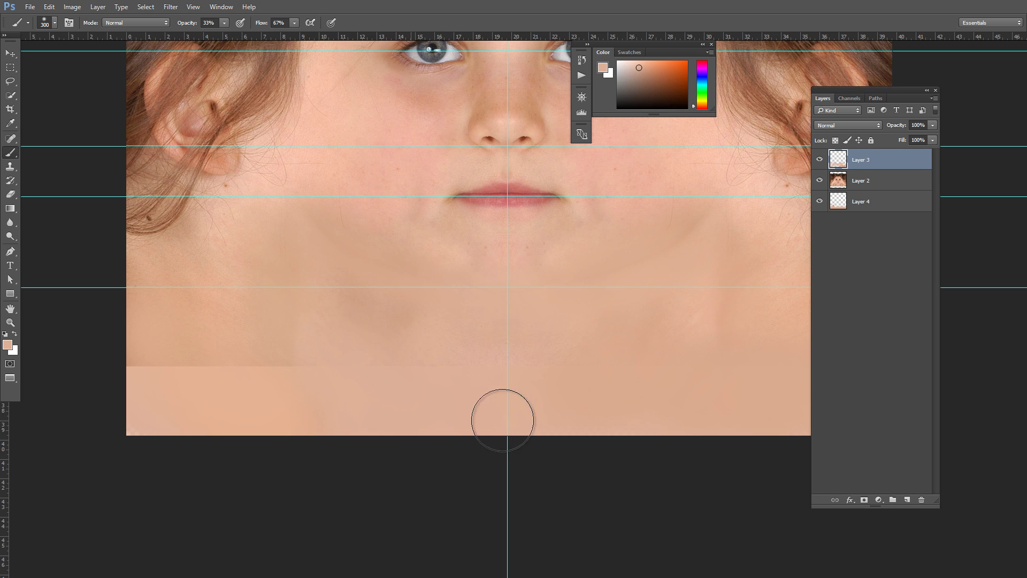
key(d)
mouse_move(249, 333)
mouse_down()
mouse_move(282, 371)
mouse_move(397, 423)
mouse_up()
key(ctrl+alt+z)
key(ctrl+alt+z)
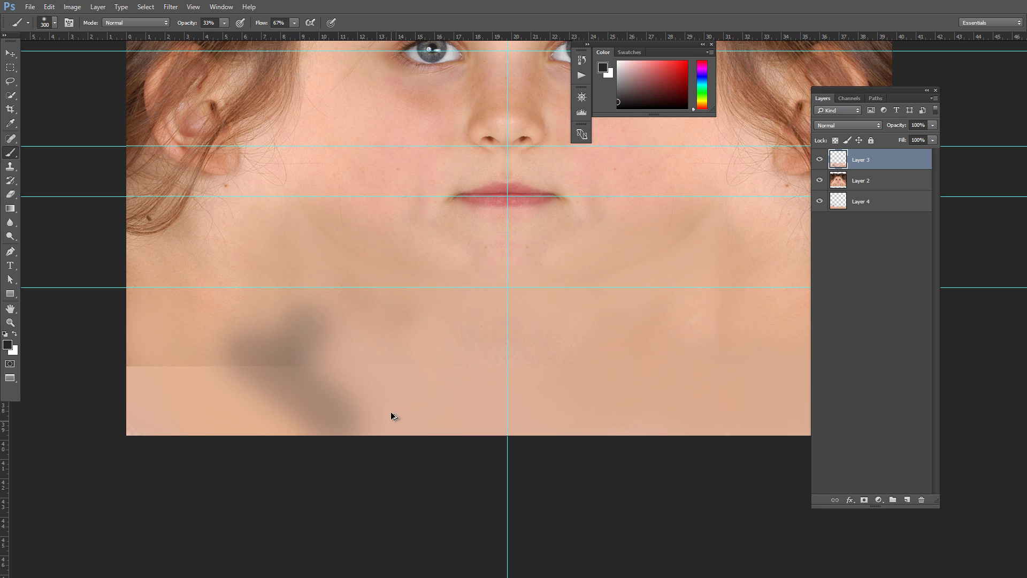
key(ctrl+alt+z)
key(ctrl+alt+z)
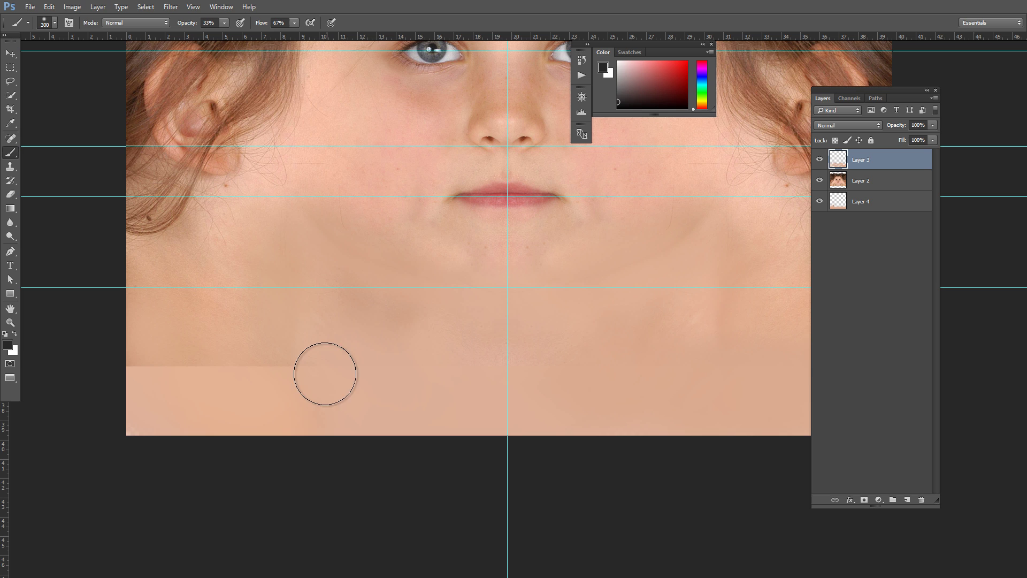
- Sample a nearby skin tone and paint over the remaining seam along the left shoulder
alt+click(297, 326)
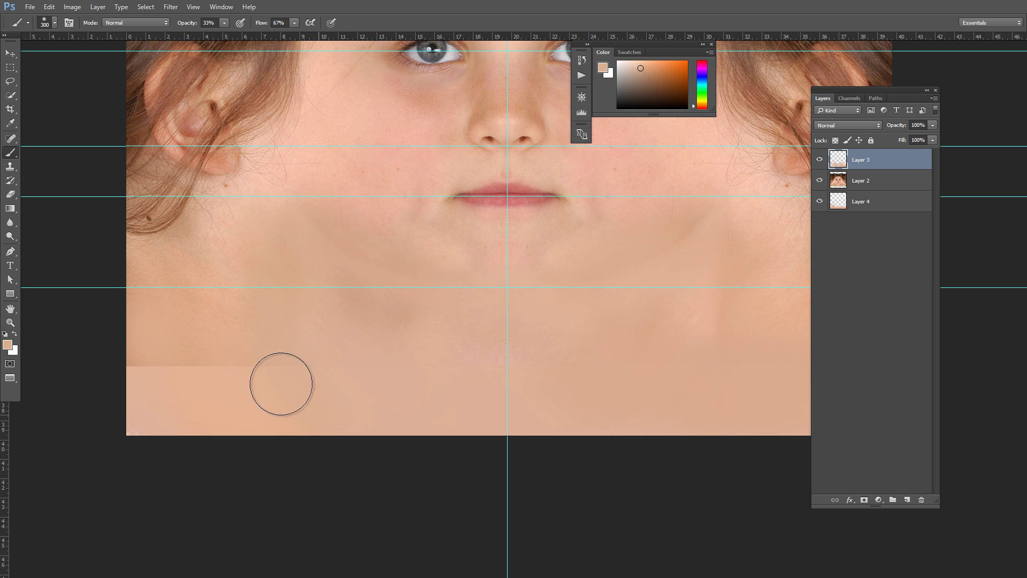
mouse_move(310, 429)
mouse_down()
mouse_move(266, 406)
mouse_move(213, 419)
mouse_move(155, 379)
mouse_move(138, 419)
mouse_move(130, 386)
mouse_move(174, 445)
mouse_up()
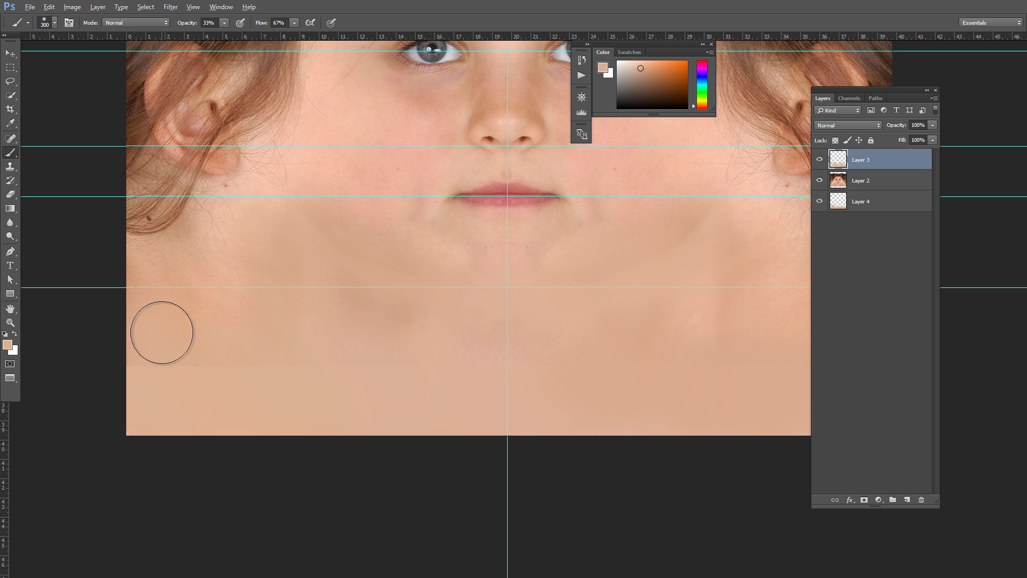
mouse_move(161, 333)
mouse_down()
mouse_move(176, 401)
mouse_move(131, 360)
mouse_move(175, 355)
mouse_move(255, 402)
mouse_up()
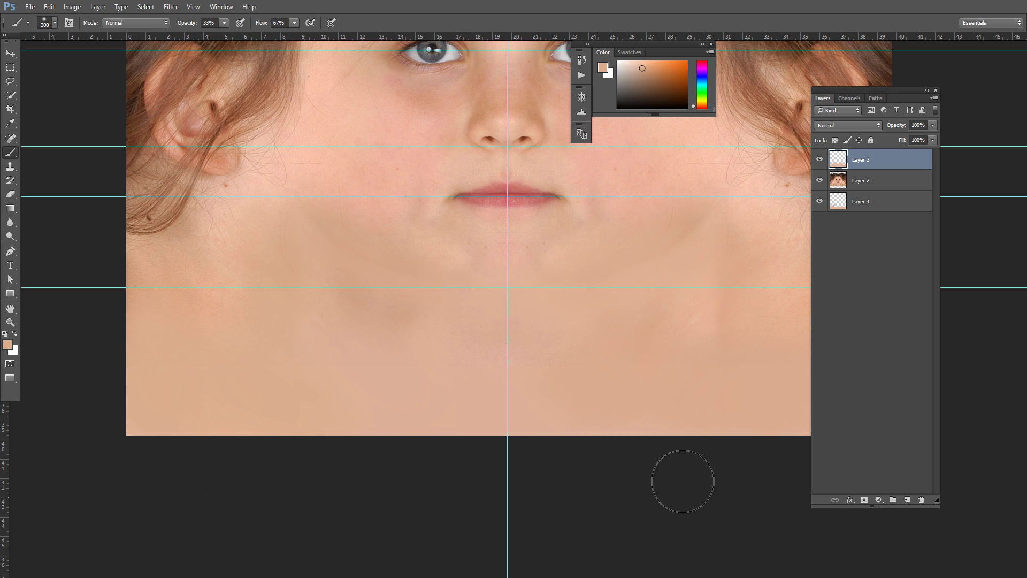
drag(567, 422, 550, 499)
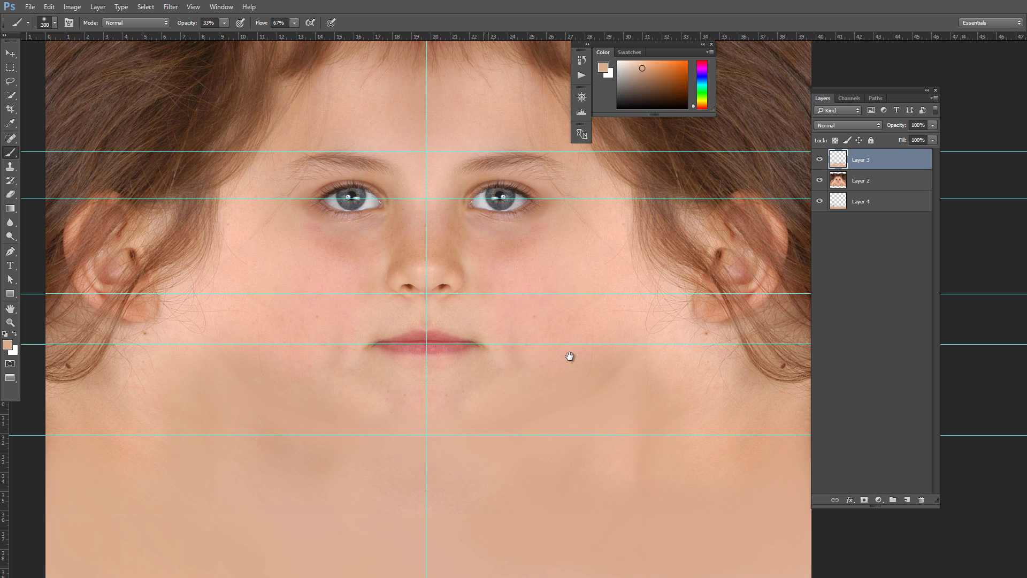
drag(569, 356, 570, 356)
key(ctrl+minus)
key(ctrl+minus)
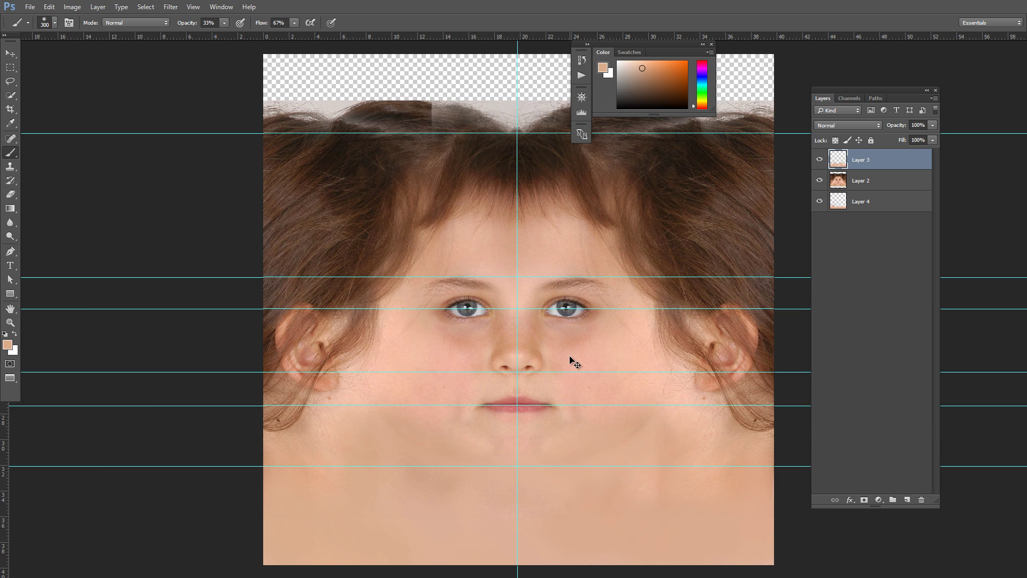
drag(552, 304, 538, 342)
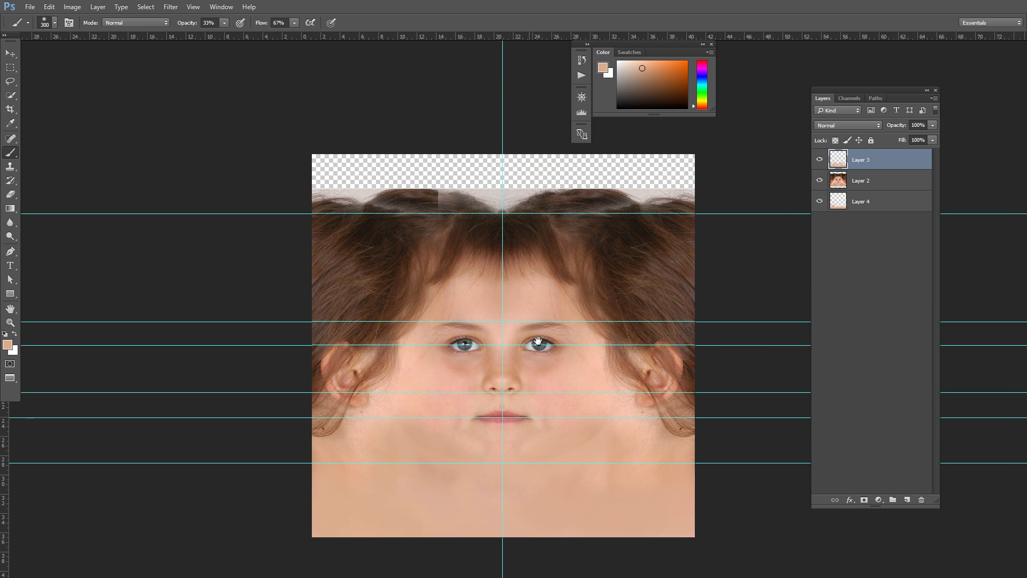
key(ctrl+plus)
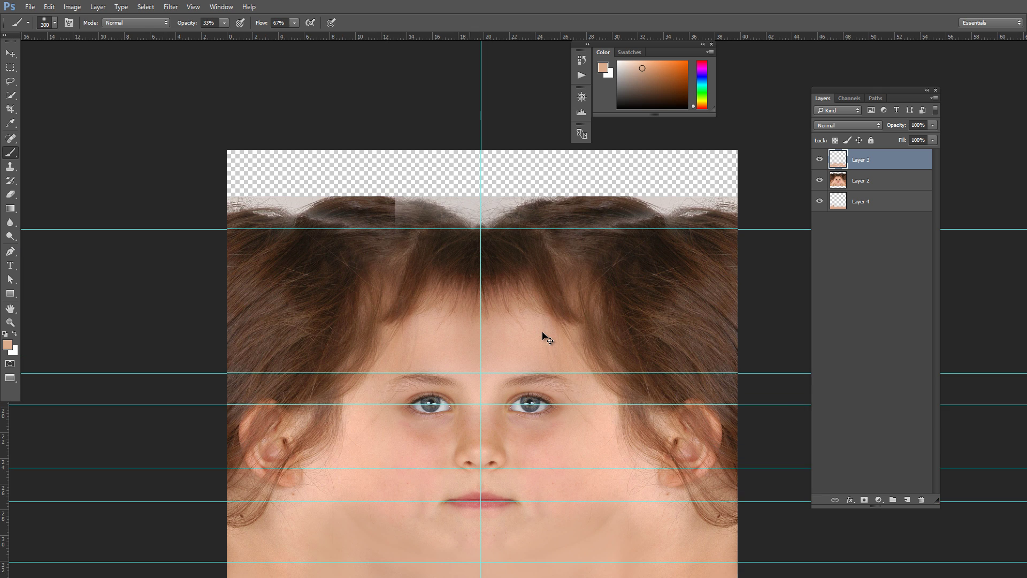
- Set up the Clone Stamp tool with a 500 px brush and make Layer 2 the active layer
drag(442, 220, 445, 251)
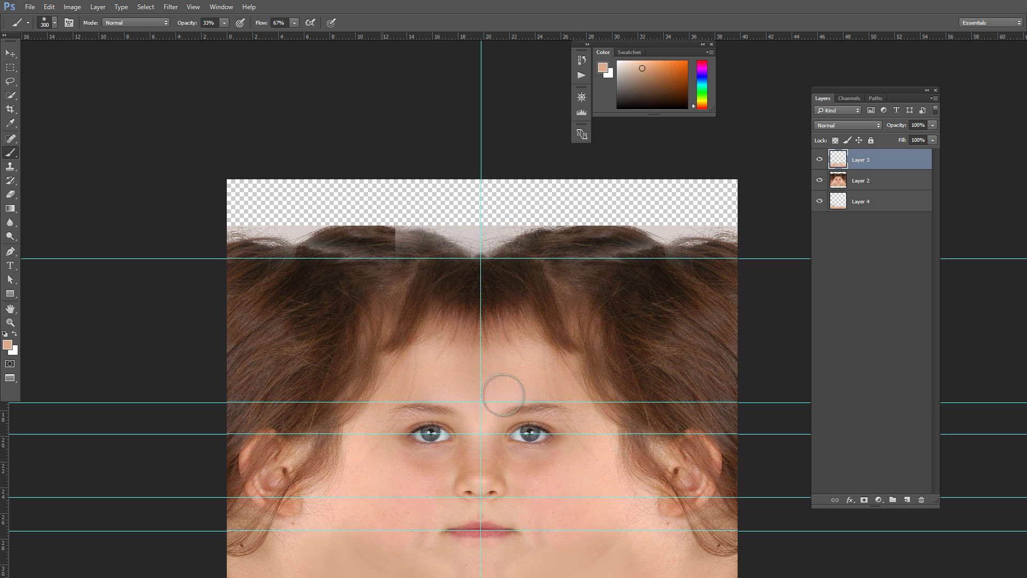
drag(492, 394, 479, 320)
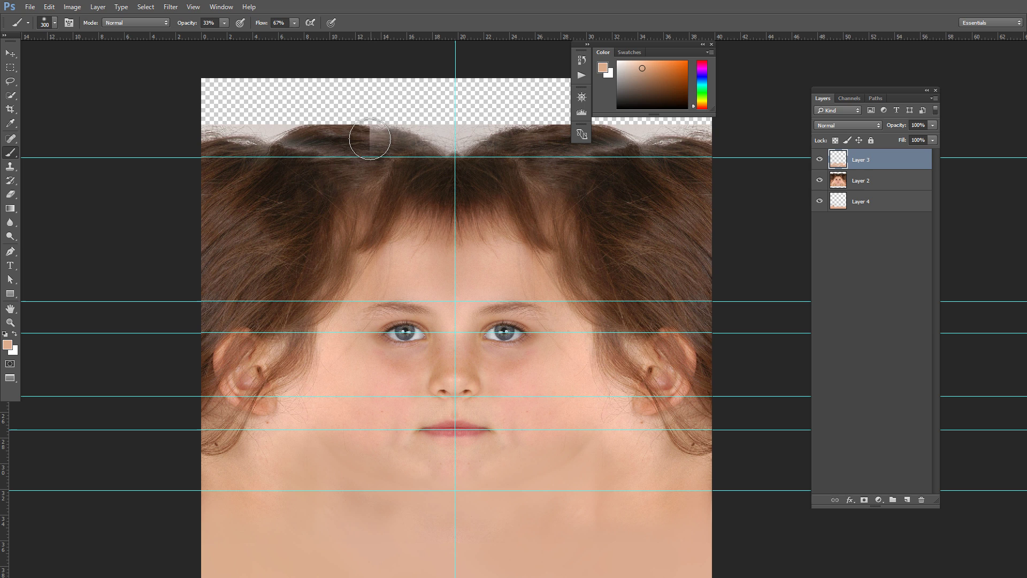
drag(369, 139, 342, 149)
click(10, 173)
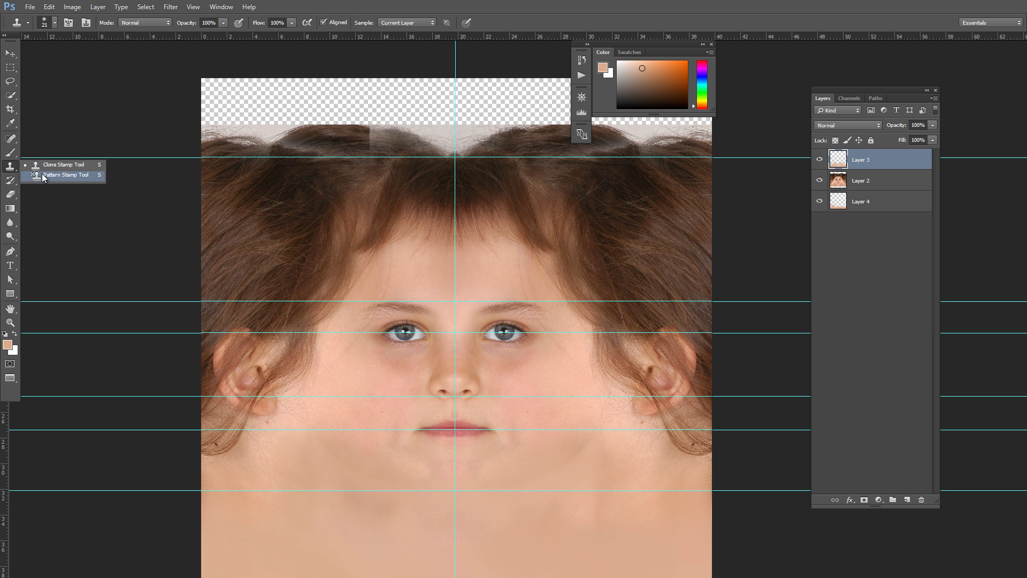
click(88, 165)
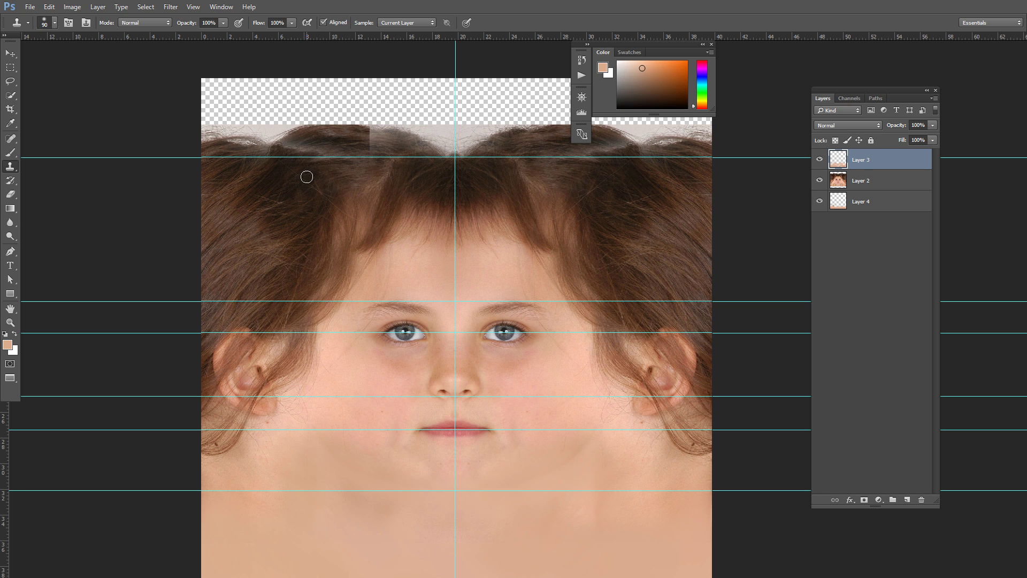
key(bracketright)
key(bracketright)
key(bracketright)
key(bracketright)
key(bracketright)
key(bracketright)
key(bracketright)
key(bracketright)
key(bracketright)
key(bracketright)
key(bracketright)
key(bracketleft)
key(bracketleft)
click(861, 182)
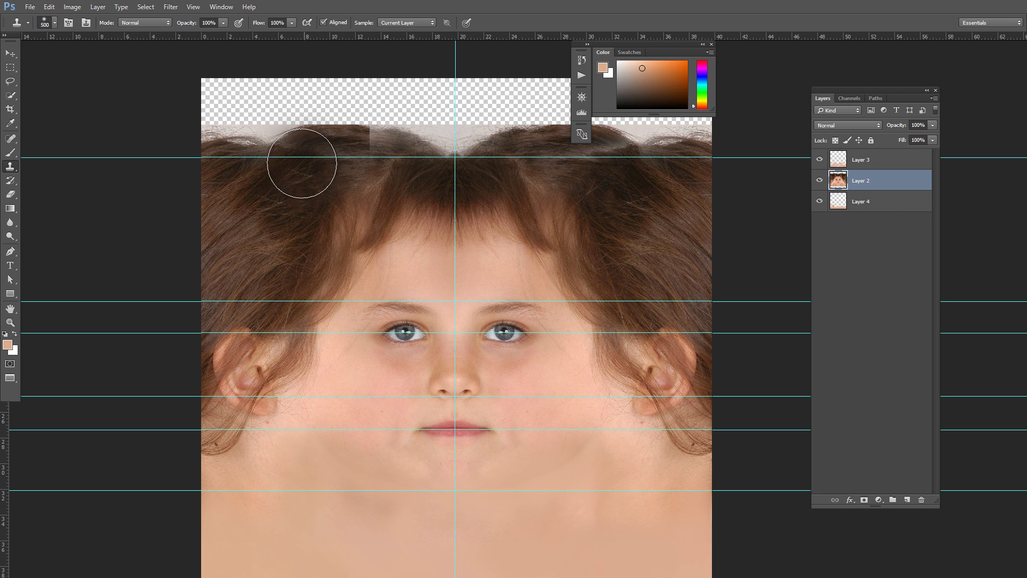
- Clone dark hair from Layer 2 over the grey gaps along the left part of the hair's upper edge
alt+click(268, 197)
click(309, 158)
key(ctrl+z)
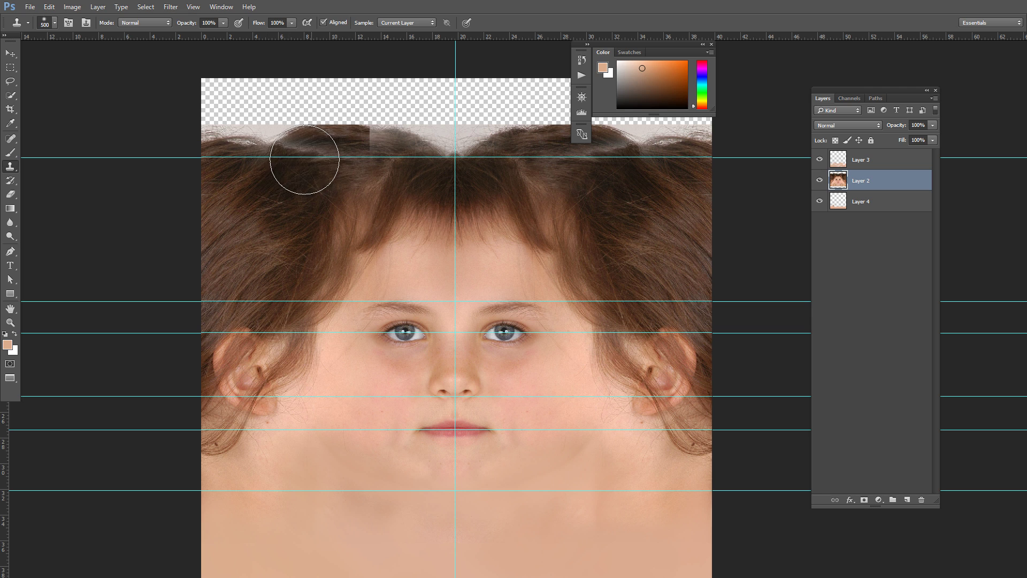
click(302, 160)
mouse_move(277, 152)
mouse_down()
mouse_move(252, 143)
mouse_move(291, 143)
mouse_move(394, 206)
mouse_move(494, 185)
mouse_move(478, 172)
mouse_up()
key(ctrl+z)
click(248, 143)
alt+click(286, 164)
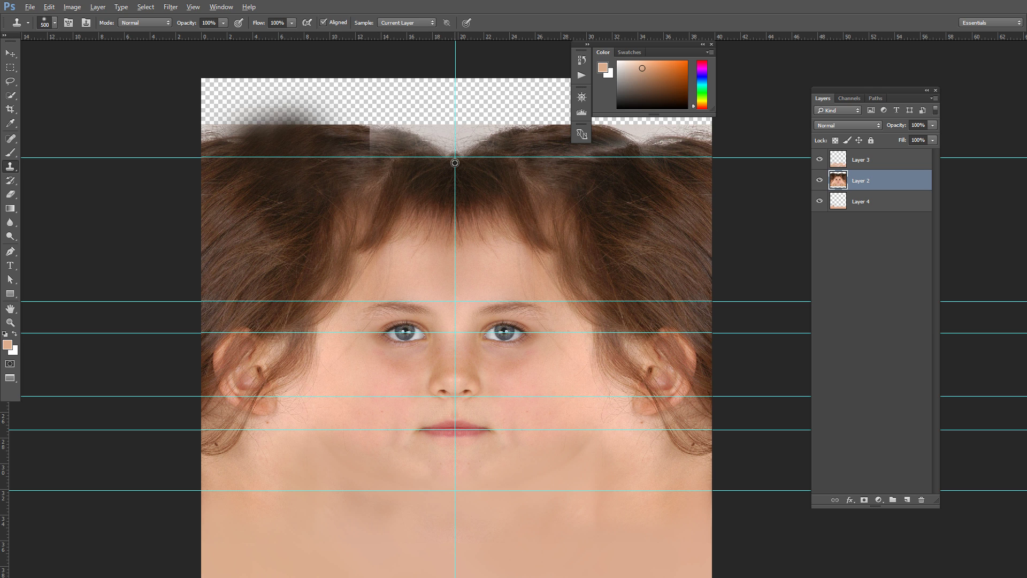
- Clone hair over the grey gap at the centre parting and the light patch just left of it
alt+click(455, 163)
click(456, 144)
click(456, 144)
click(456, 143)
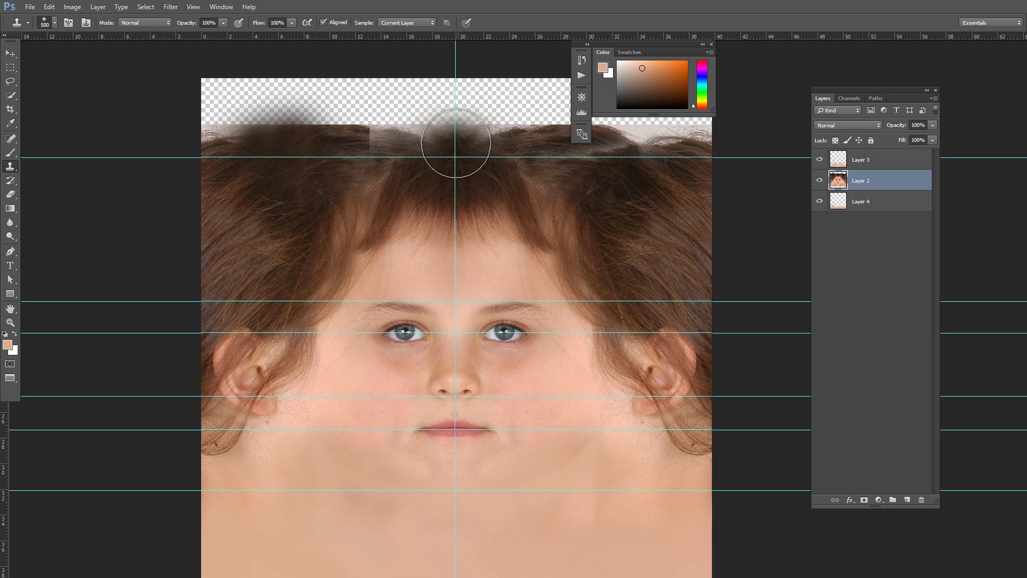
click(422, 142)
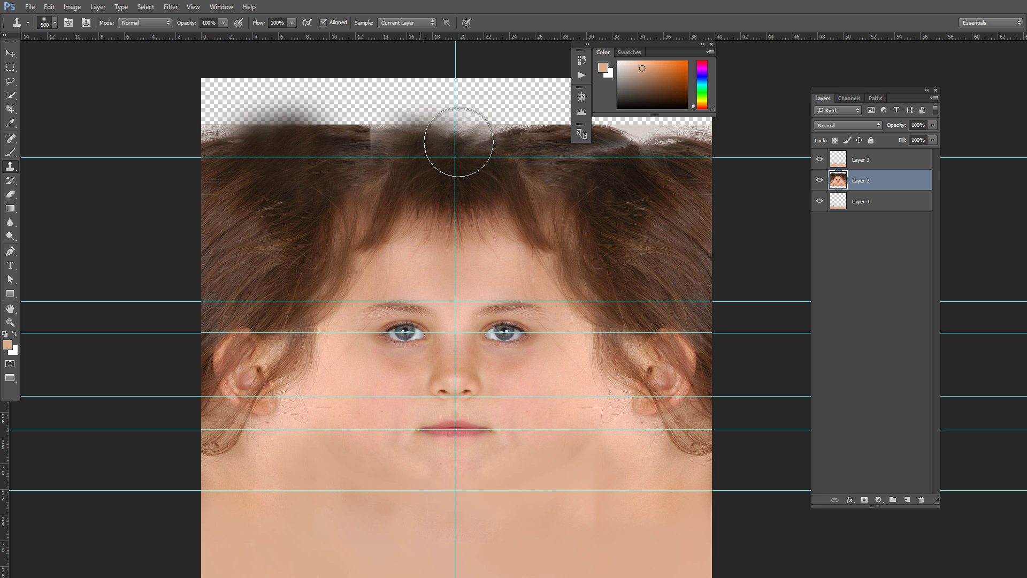
alt+click(410, 157)
click(386, 150)
click(373, 147)
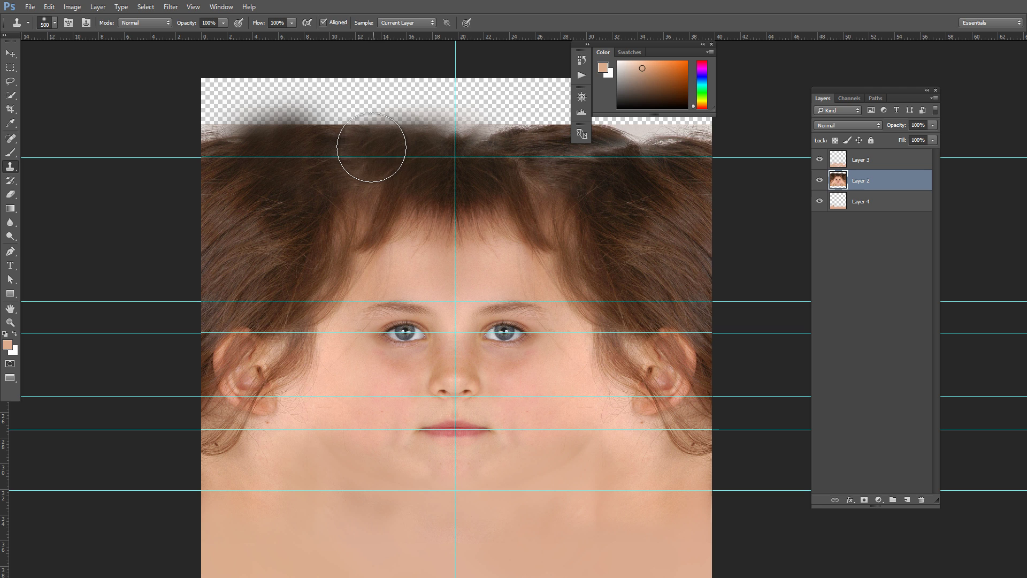
click(371, 147)
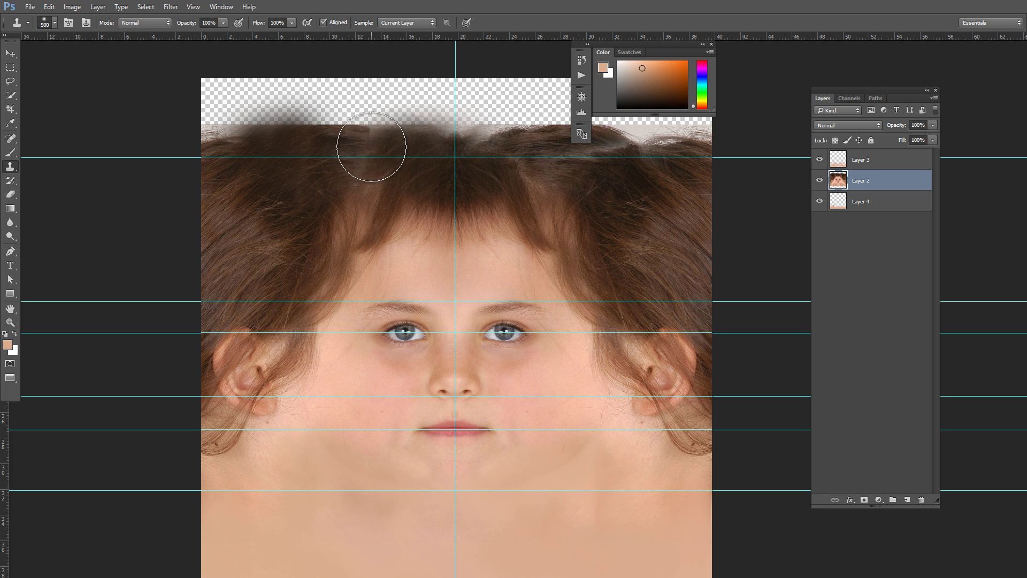
- Clone hair along the upper edge right of the centre line and reinforce the area beside the parting
alt+click(488, 164)
click(508, 155)
click(527, 150)
click(535, 146)
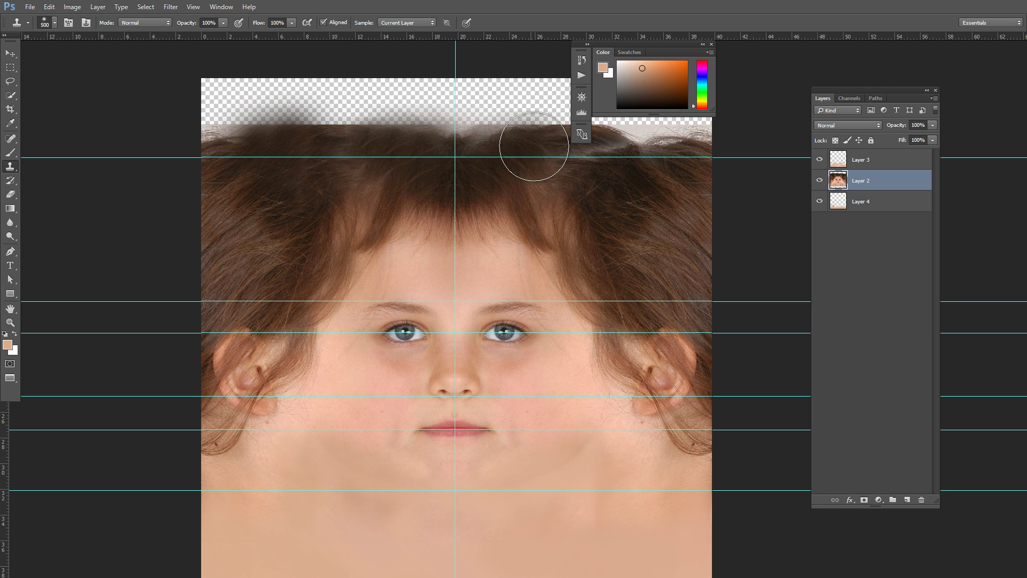
alt+click(469, 167)
click(472, 147)
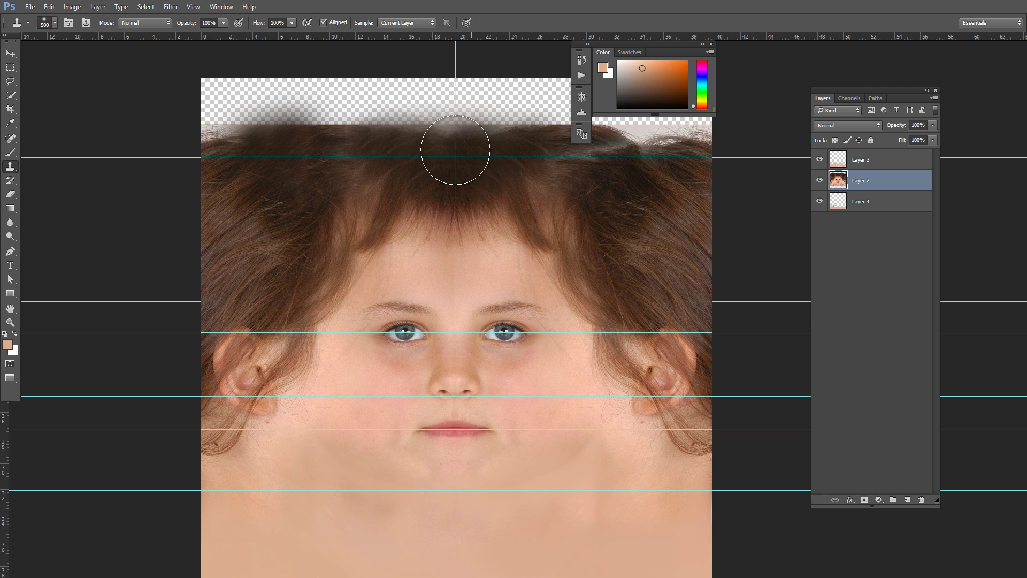
- Clone hair over the light streaks and grey gap in the upper hair on the right half of the head
drag(546, 233, 432, 230)
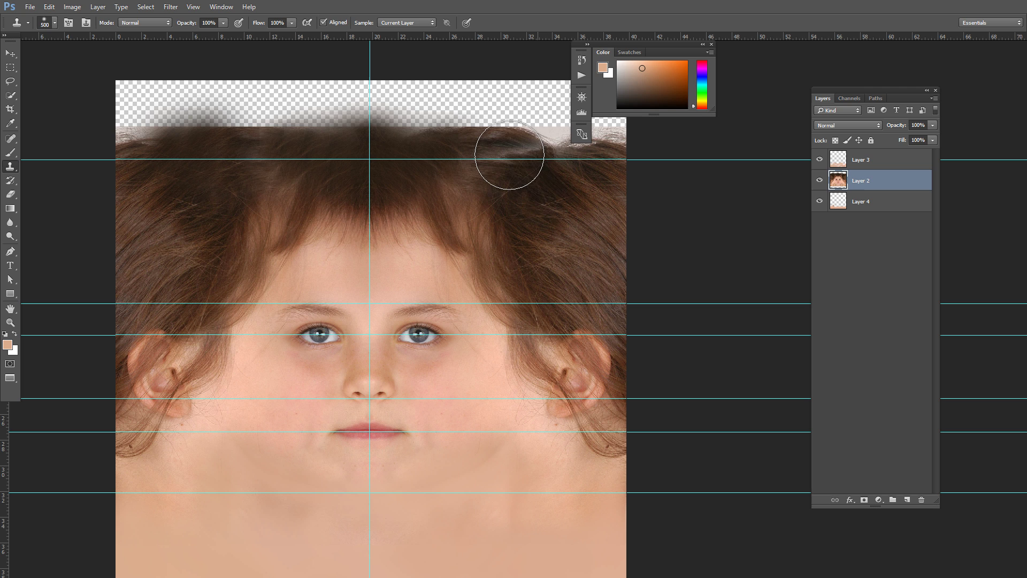
mouse_move(509, 155)
mouse_down()
mouse_move(521, 197)
mouse_move(481, 168)
mouse_up()
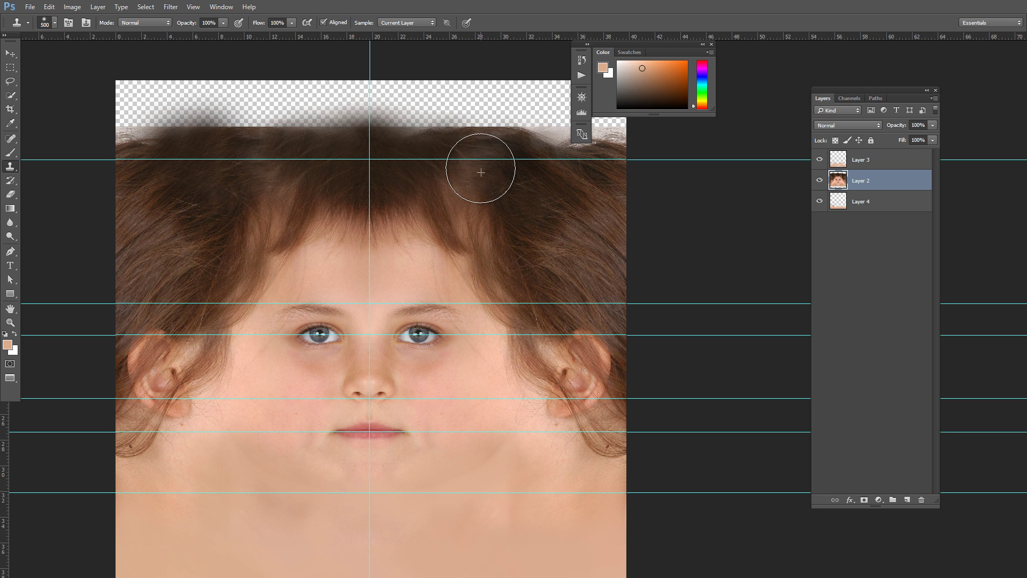
drag(570, 167, 536, 146)
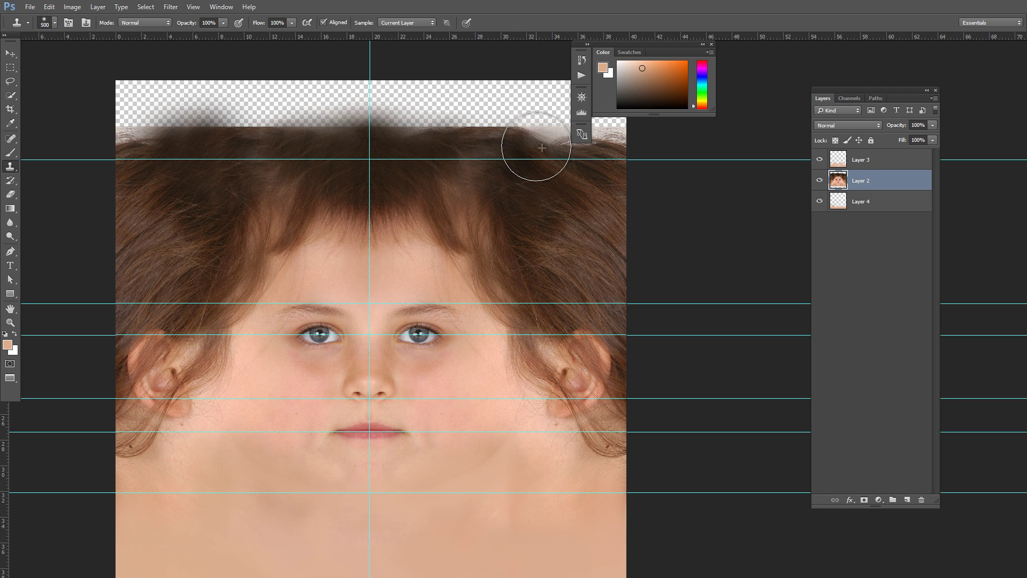
alt+click(529, 201)
mouse_move(512, 186)
mouse_down()
mouse_move(466, 165)
mouse_move(530, 180)
mouse_move(444, 162)
mouse_move(465, 162)
mouse_up()
alt+click(539, 192)
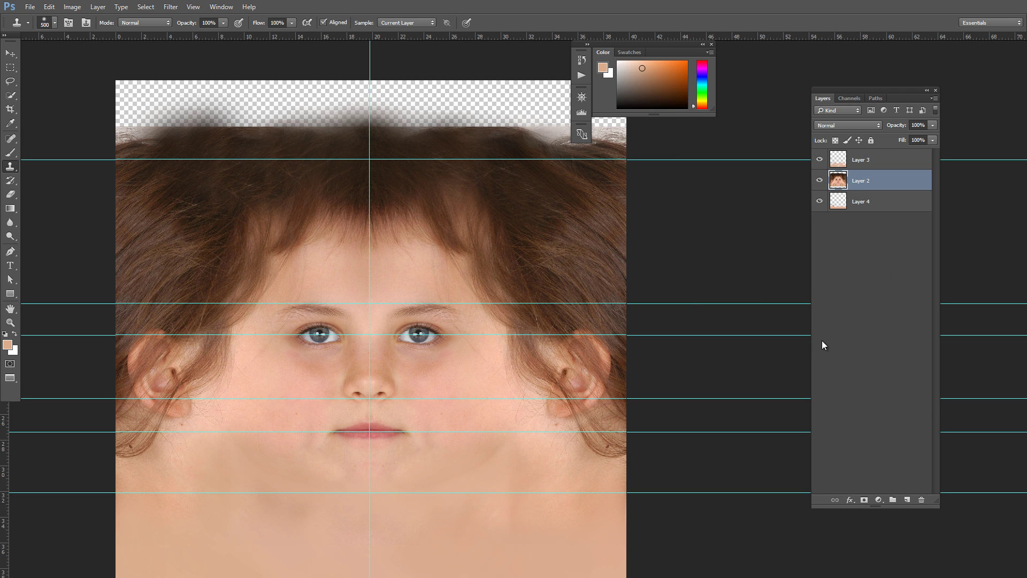
- Create a new layer beneath all the others and fill it with black
drag(573, 283, 577, 251)
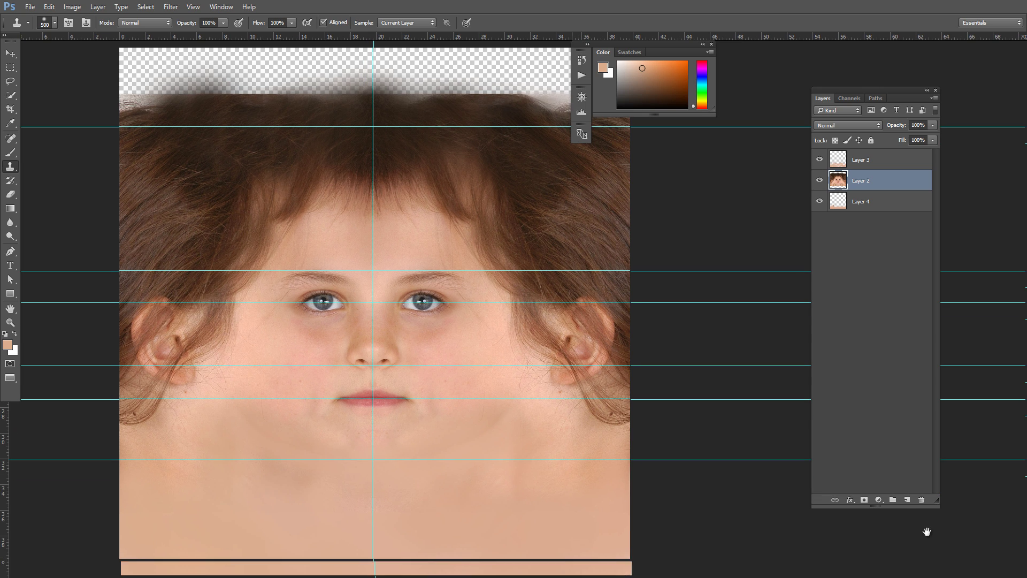
key(ctrl+shift+alt+n)
drag(862, 203, 867, 225)
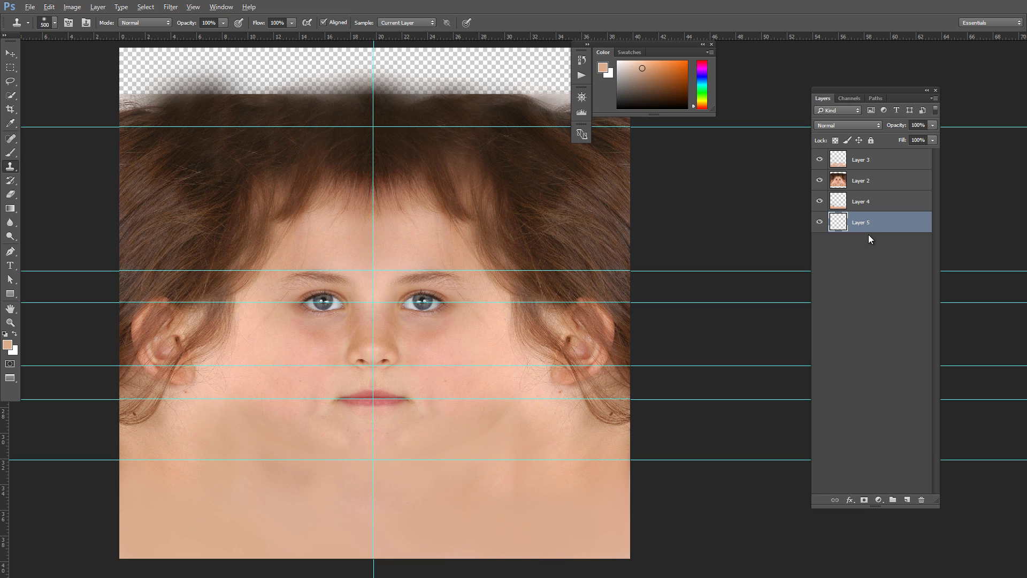
key(alt+BackSpace)
key(d)
key(alt+BackSpace)
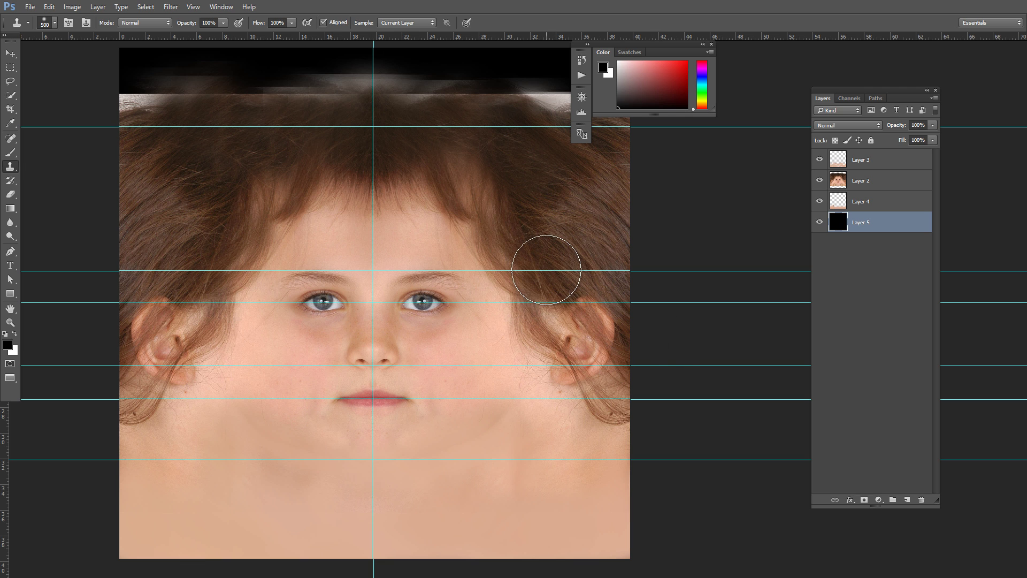
- Crop both sides of the canvas to a width of 37.889 in and trim part of the black strip above the hair
drag(197, 208, 290, 342)
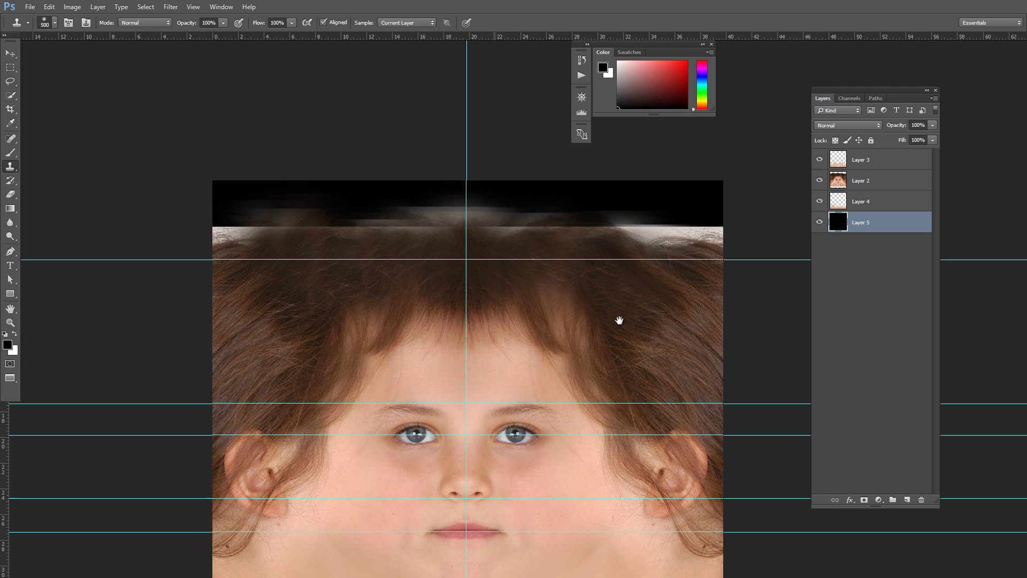
key(ctrl+minus)
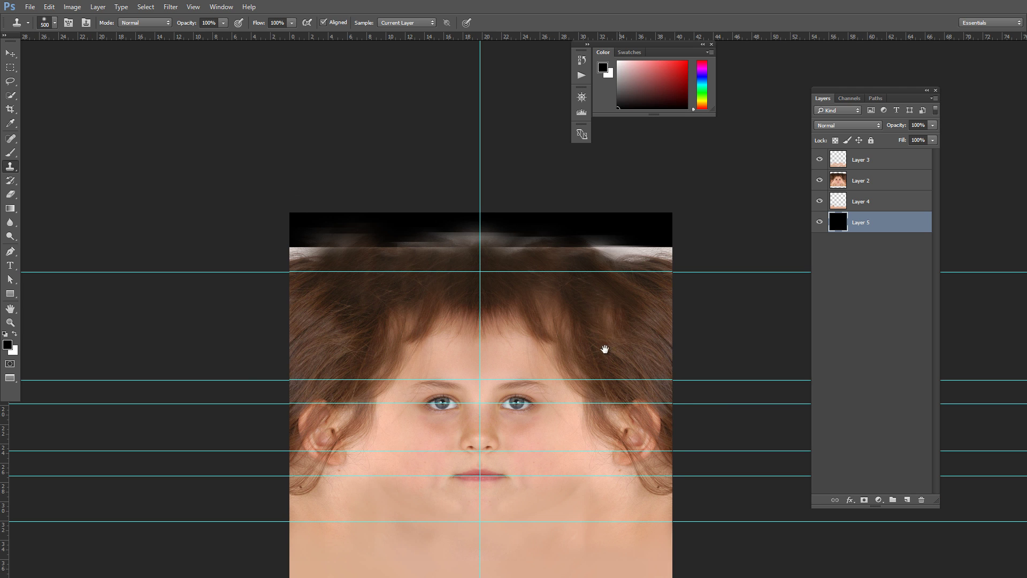
drag(532, 305, 516, 294)
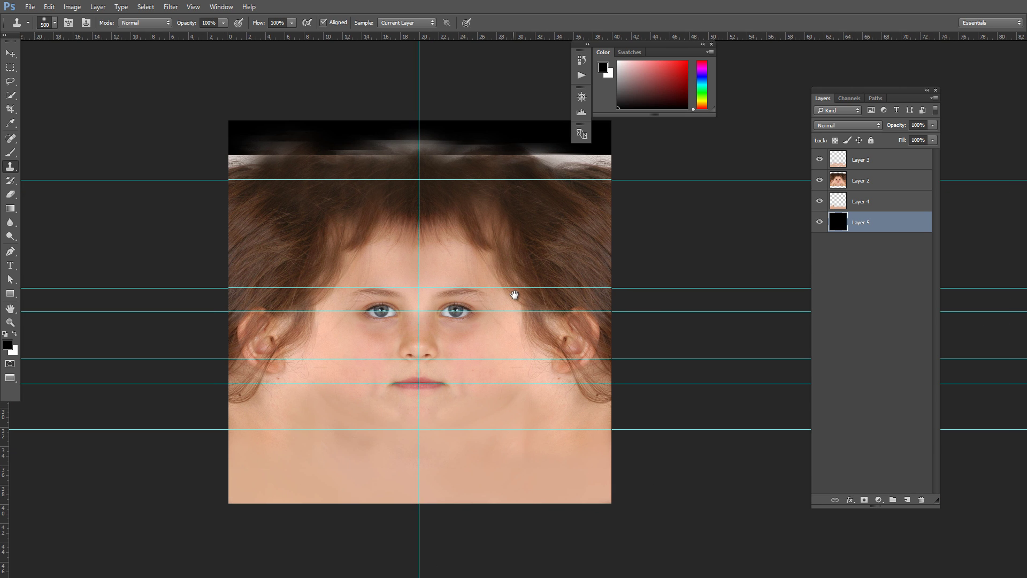
key(c)
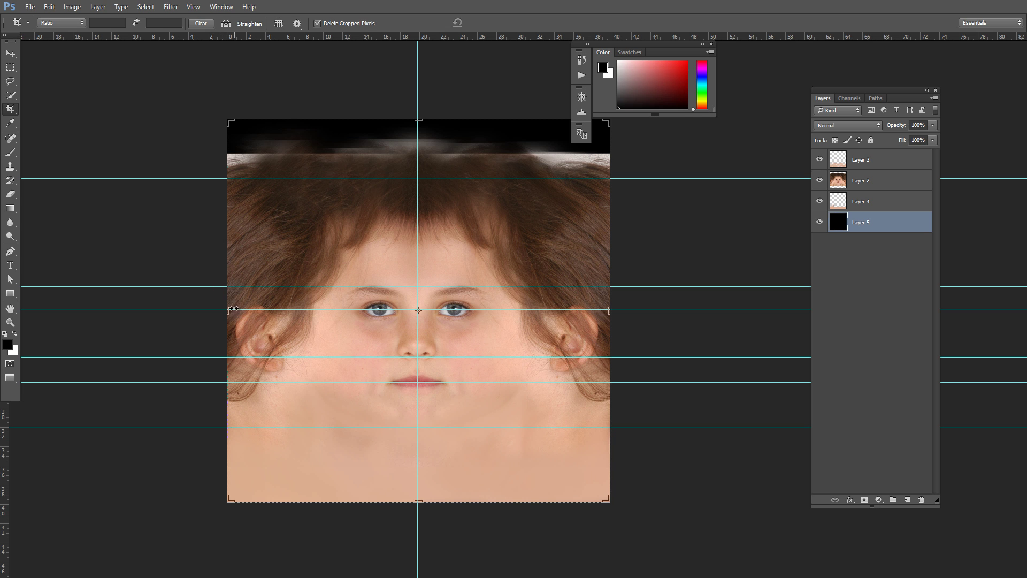
mouse_move(228, 312)
mouse_down()
mouse_move(213, 312)
mouse_move(229, 306)
mouse_up()
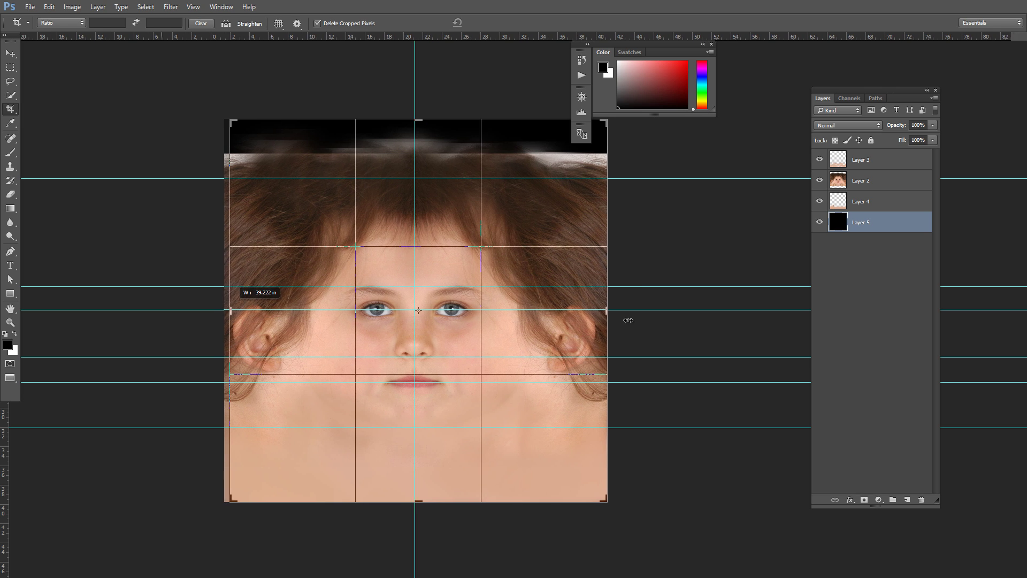
drag(607, 309, 603, 320)
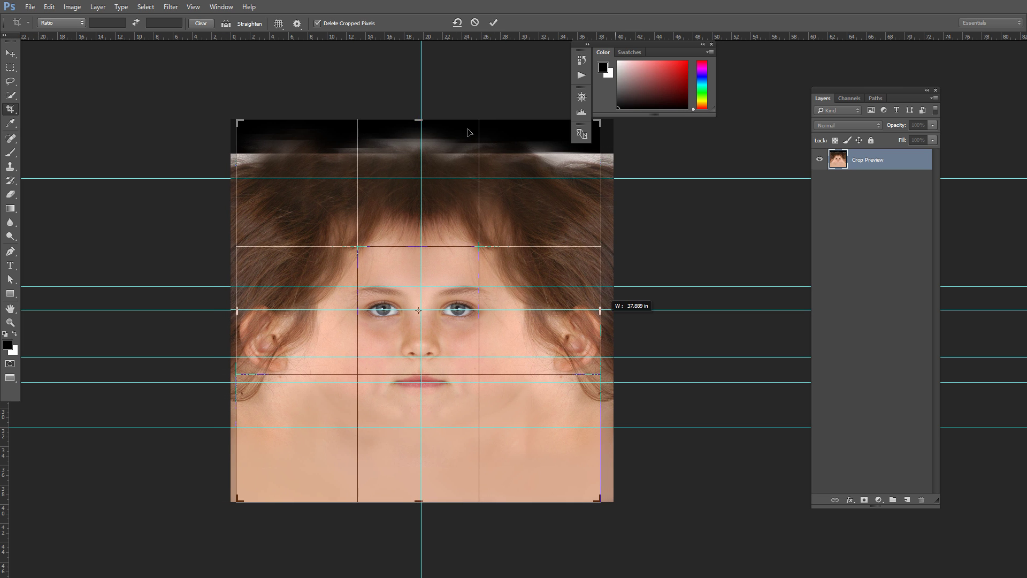
drag(418, 119, 420, 130)
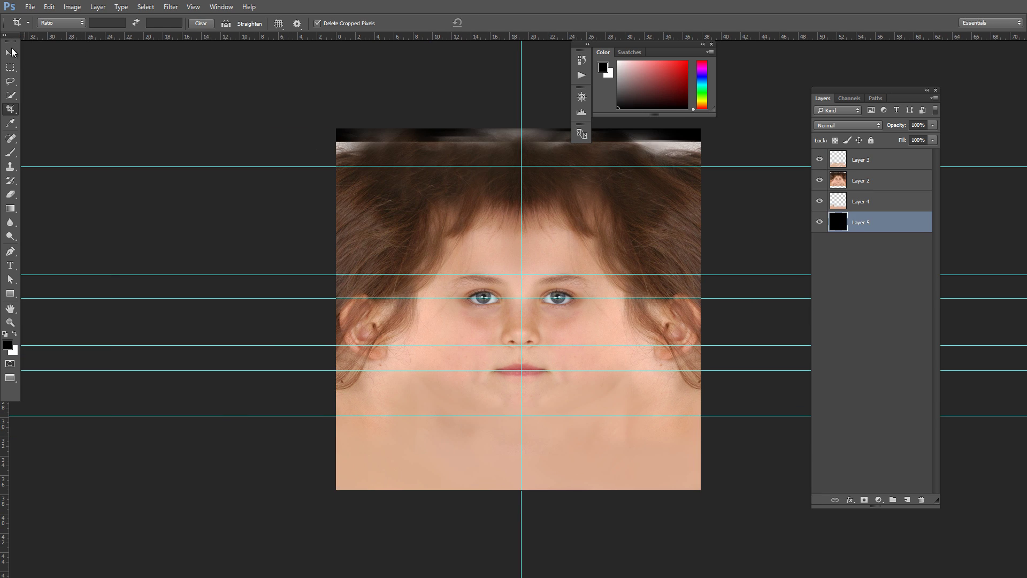
- Brush a sampled dark hair brown over the black strip above the hair, and make Layer 2 active
key(space)
drag(535, 394, 470, 342)
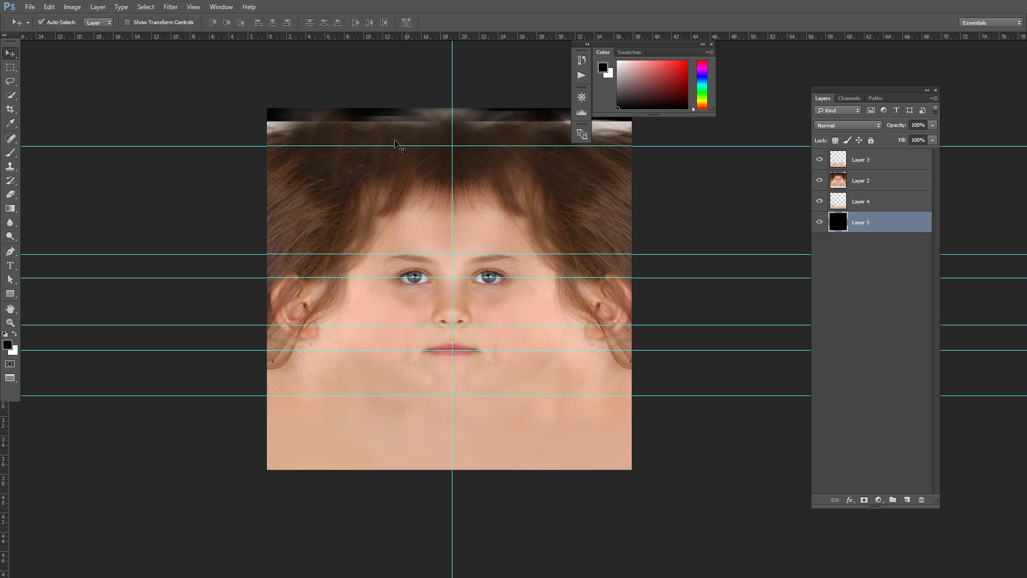
key(b)
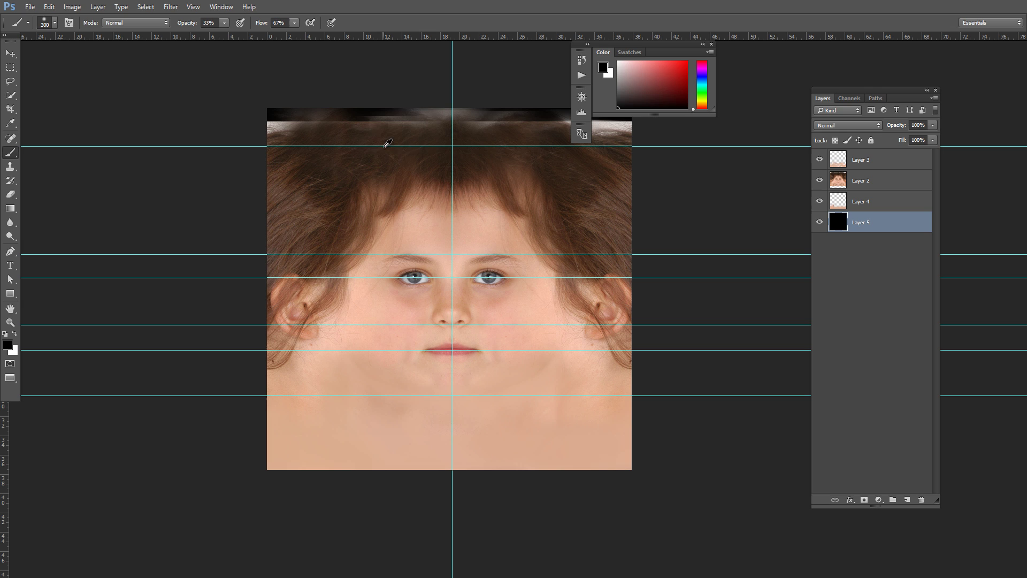
alt+click(421, 116)
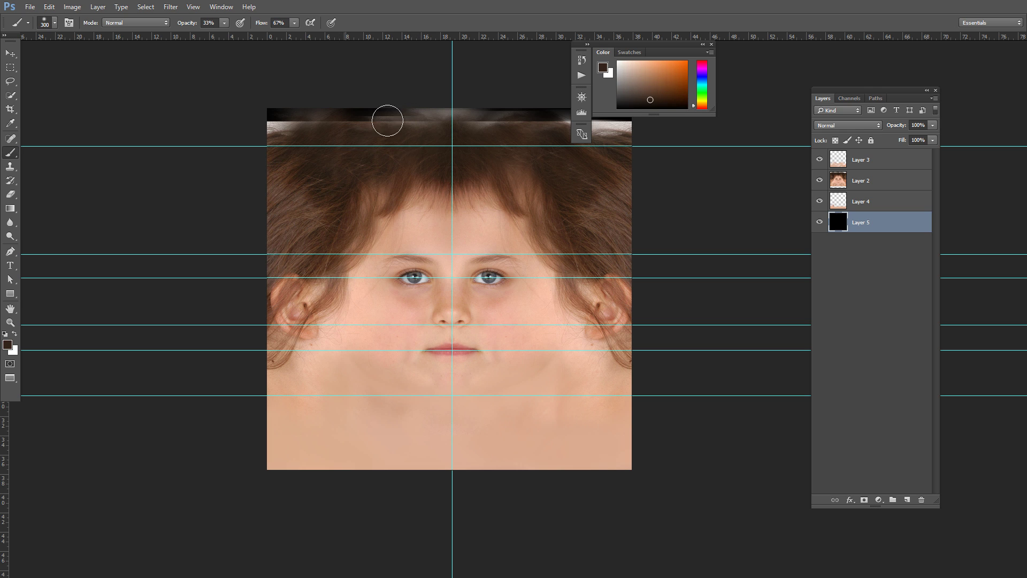
click(861, 178)
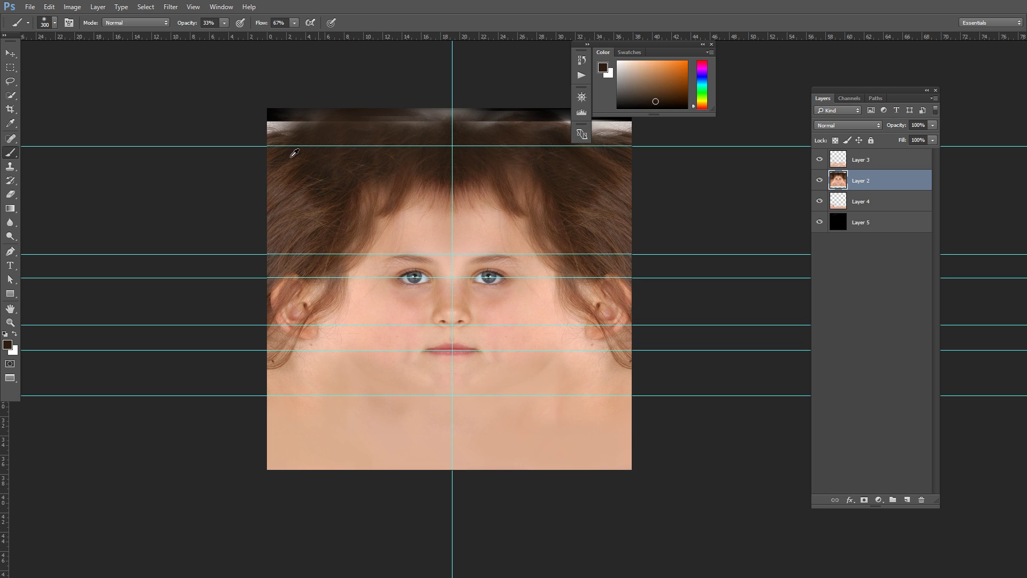
- Clone hair with the Clone Stamp over the remaining strip from the upper-left corner to the centre
click(10, 167)
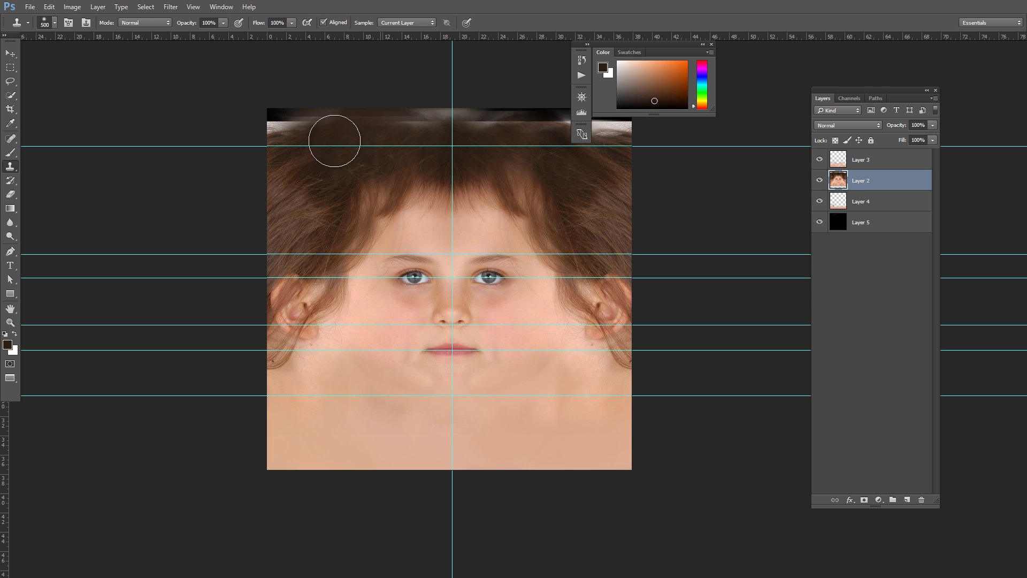
mouse_move(268, 121)
mouse_down()
mouse_move(334, 128)
mouse_move(299, 120)
mouse_move(260, 131)
mouse_move(343, 137)
mouse_move(348, 150)
mouse_move(421, 117)
mouse_move(449, 131)
mouse_up()
key(ctrl+alt+z)
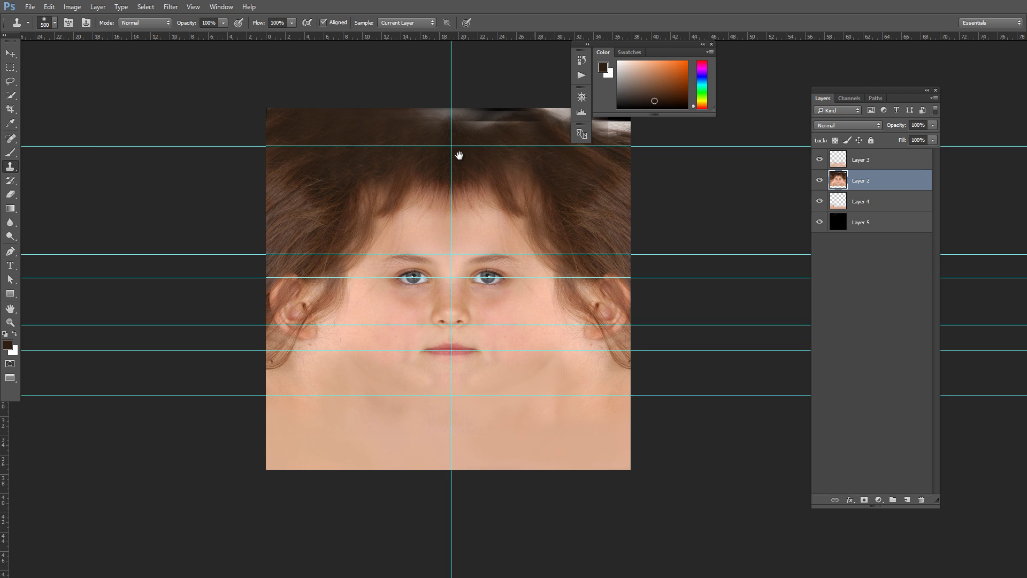
- Clone hair over the remaining grey and black patches between the centre and the upper-right corner of Layer 2
drag(524, 160, 441, 175)
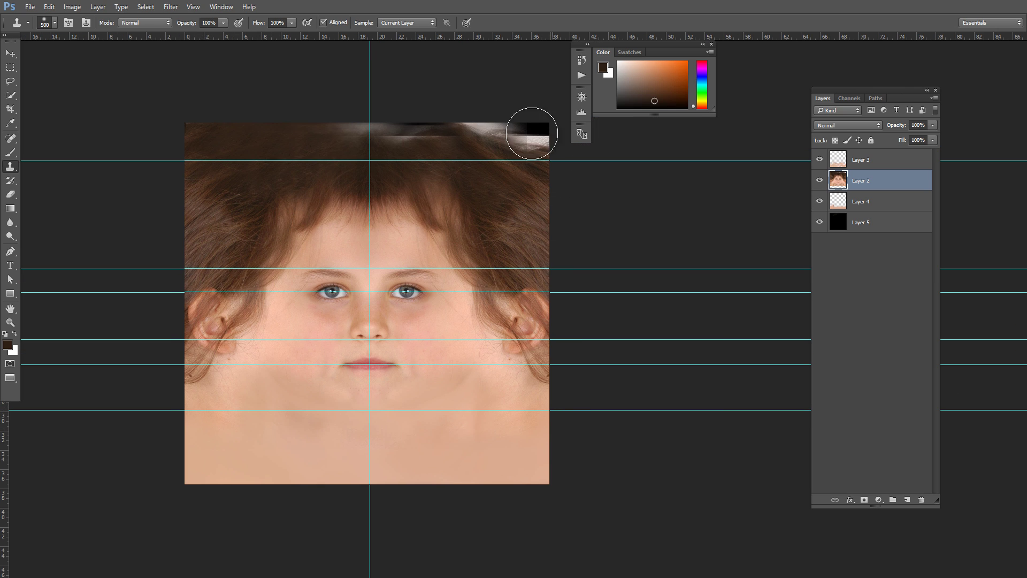
mouse_move(531, 131)
mouse_down()
mouse_move(502, 135)
mouse_move(463, 115)
mouse_move(526, 139)
mouse_move(526, 128)
mouse_move(525, 160)
mouse_up()
alt+click(522, 156)
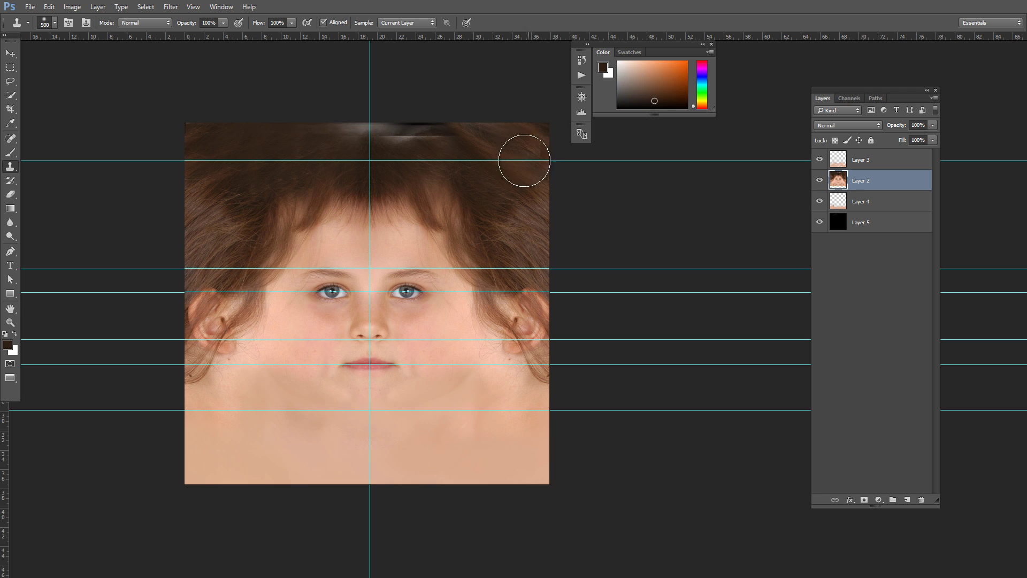
drag(421, 145, 417, 134)
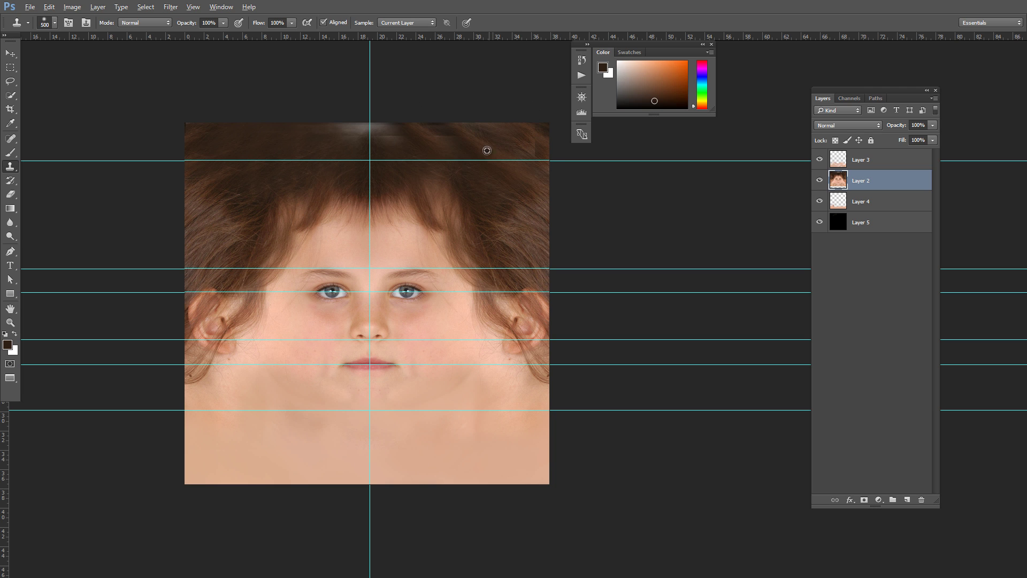
key(ctrl+alt+z)
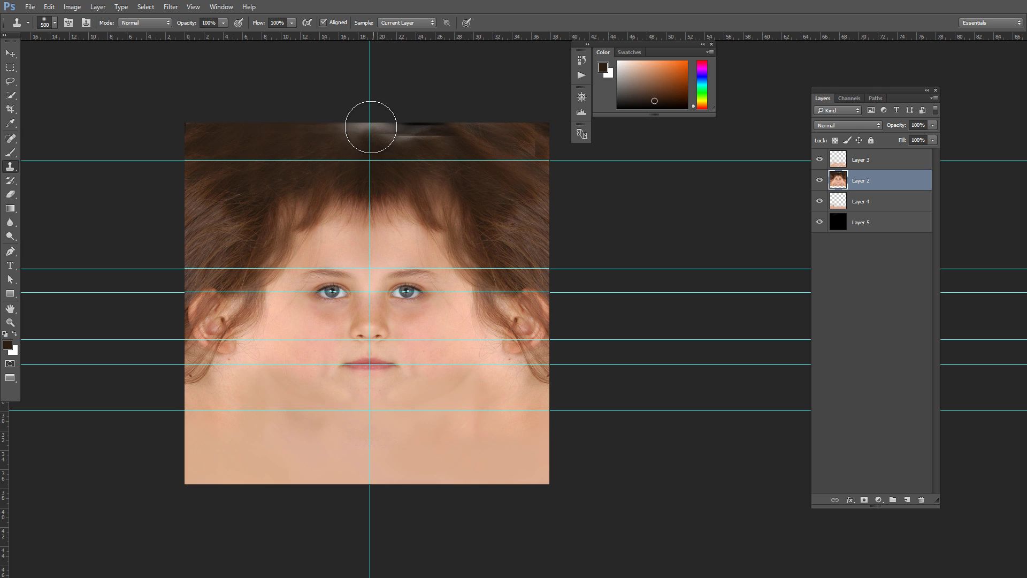
click(359, 114)
alt+click(378, 155)
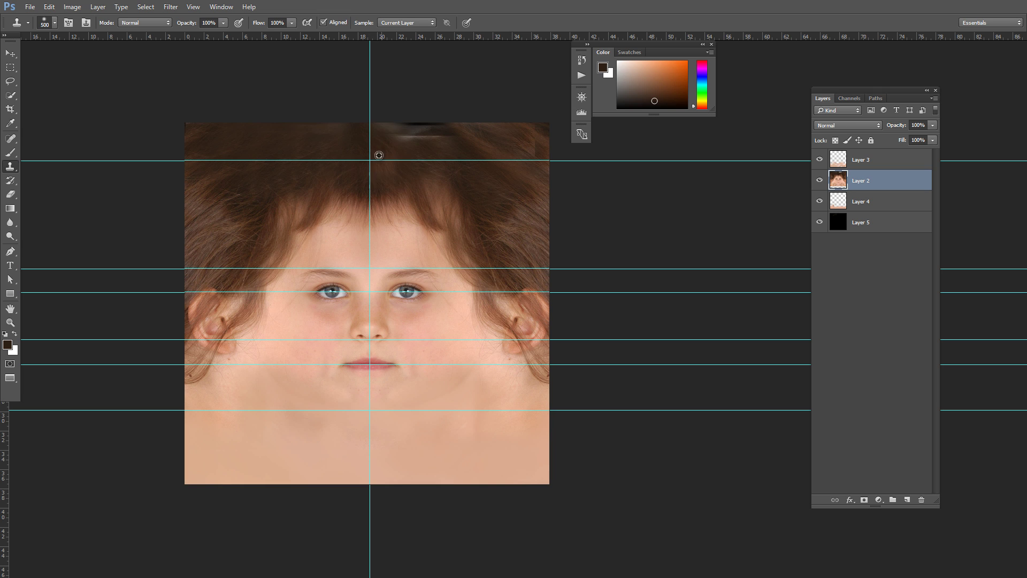
click(415, 114)
mouse_move(384, 156)
mouse_down()
mouse_move(386, 121)
mouse_move(429, 150)
mouse_move(442, 122)
mouse_move(475, 153)
mouse_move(443, 158)
mouse_move(442, 141)
mouse_move(459, 114)
mouse_up()
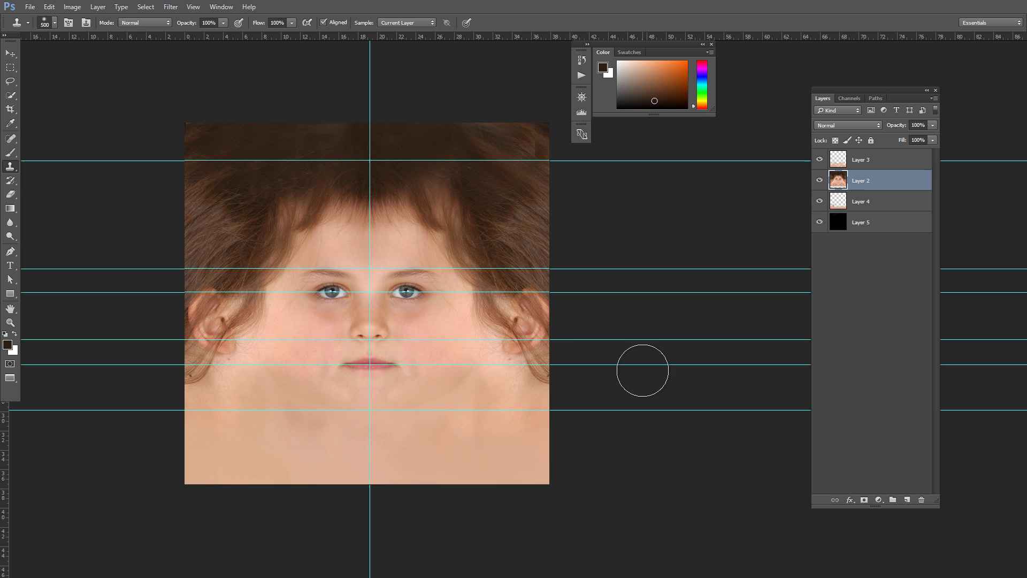
mouse_move(453, 291)
mouse_down()
mouse_move(475, 342)
mouse_move(432, 355)
mouse_move(450, 305)
mouse_up()
key(ctrl+z)
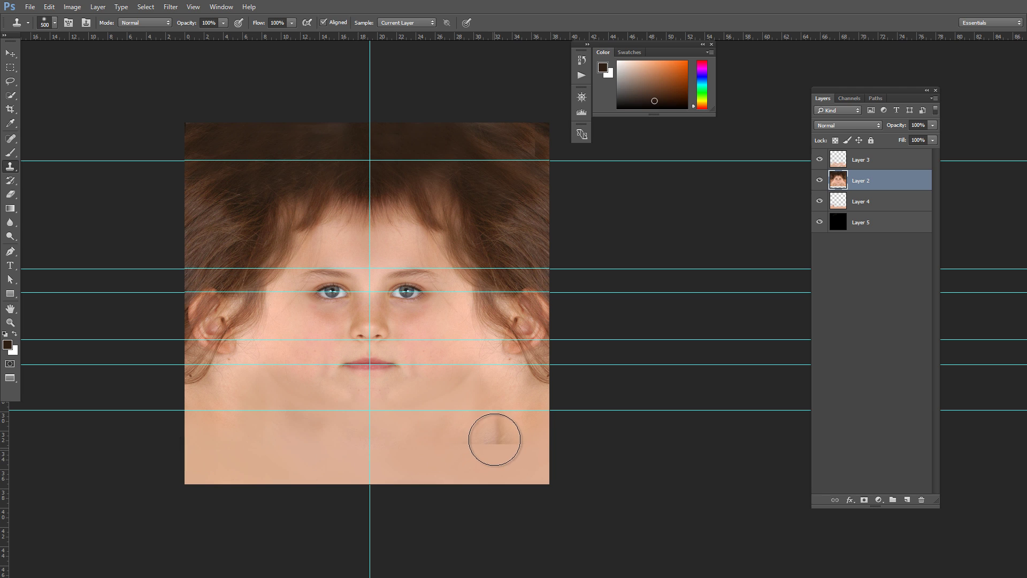
key(v)
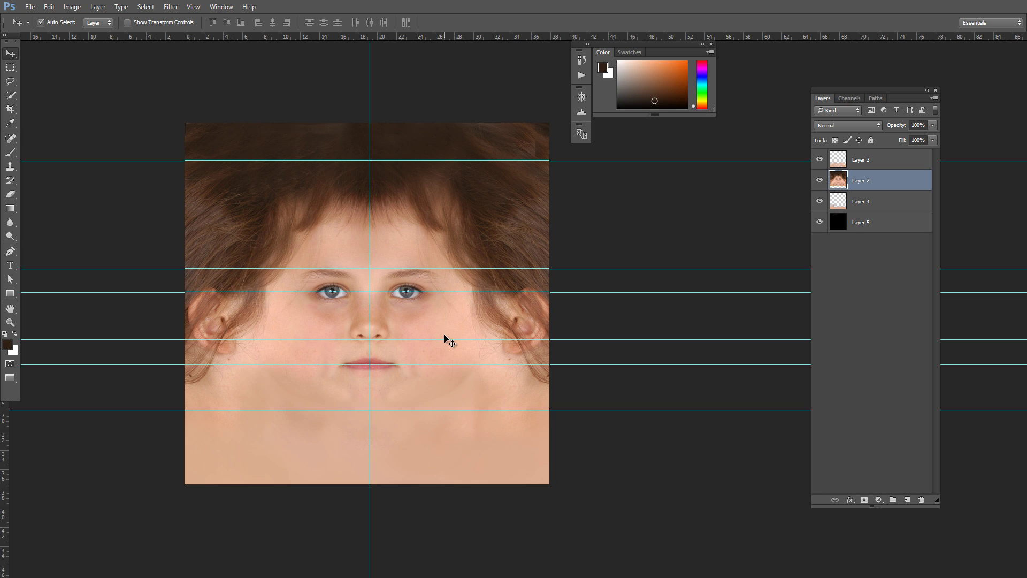
- Set up the Brush tool with the 46 px spatter-style tip from the brush presets
key(b)
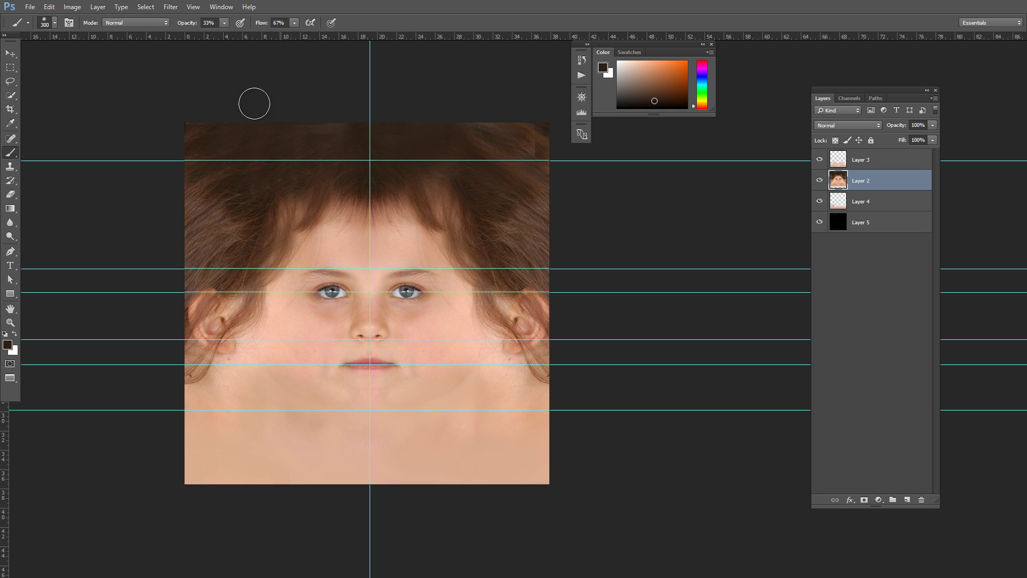
click(54, 23)
click(108, 178)
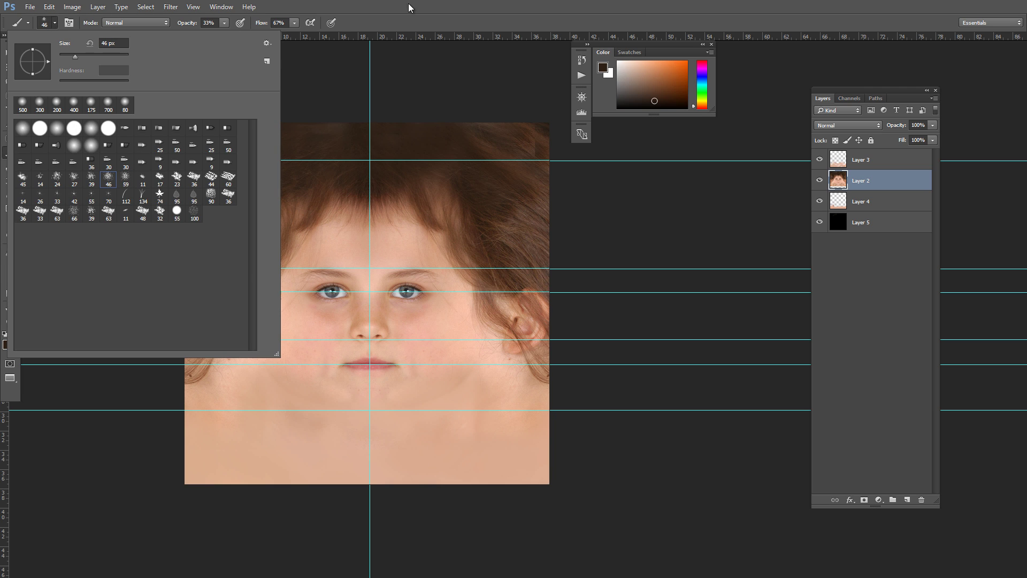
click(411, 3)
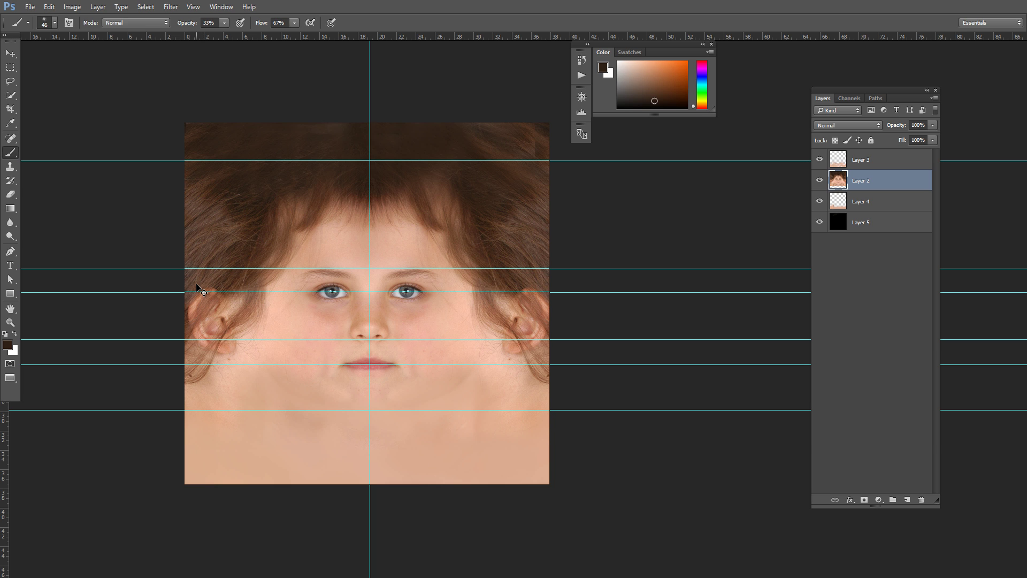
key(ctrl+plus)
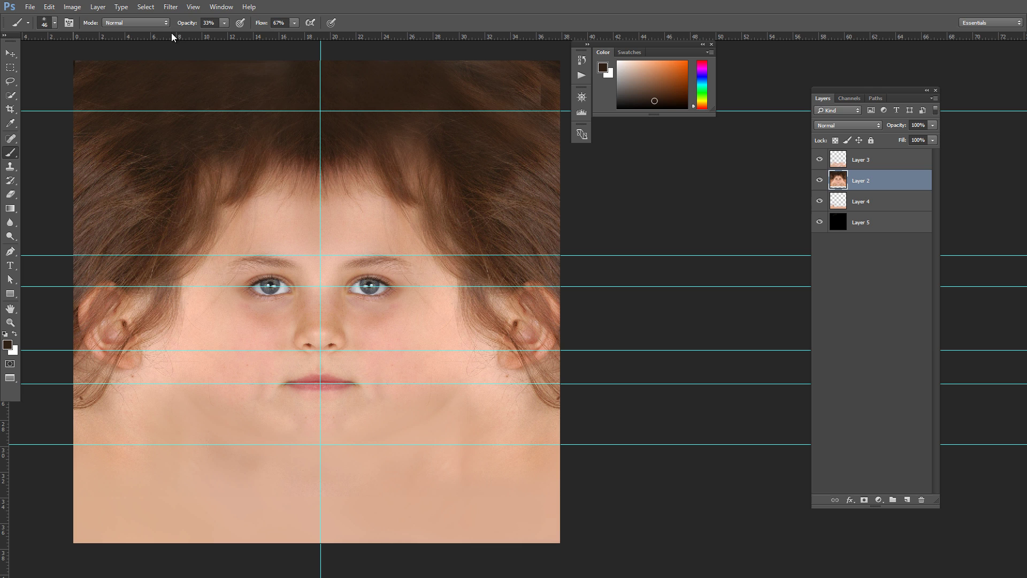